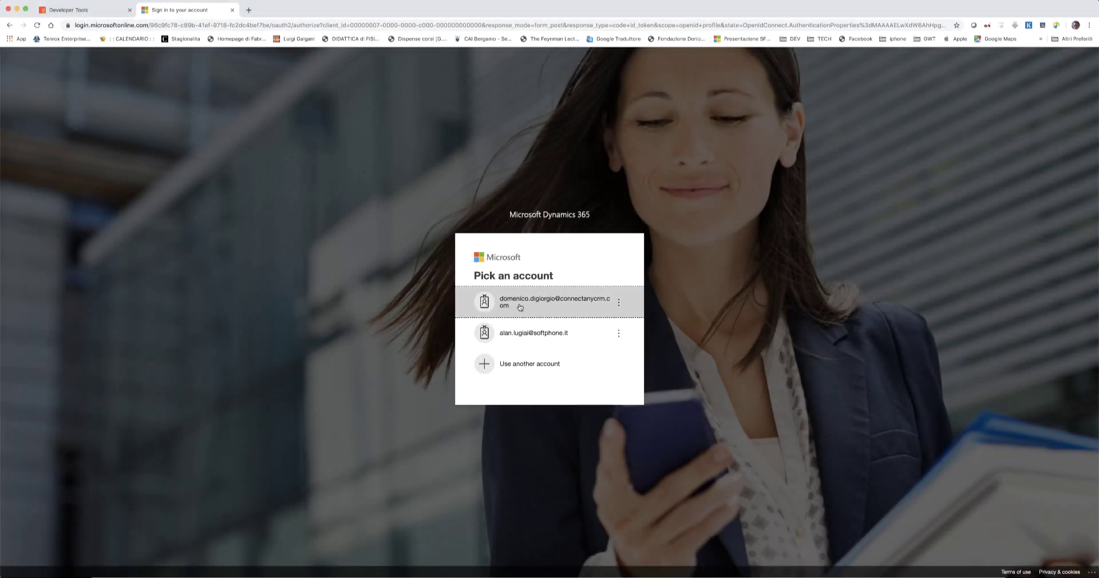
Sign in to Microsoft Dynamics 365 with the first listed account and its password
{"action": "left_click", "coordinate": [520, 306]}
{"action": "key", "text": "super+v"}
{"action": "left_click", "coordinate": [627, 369]}
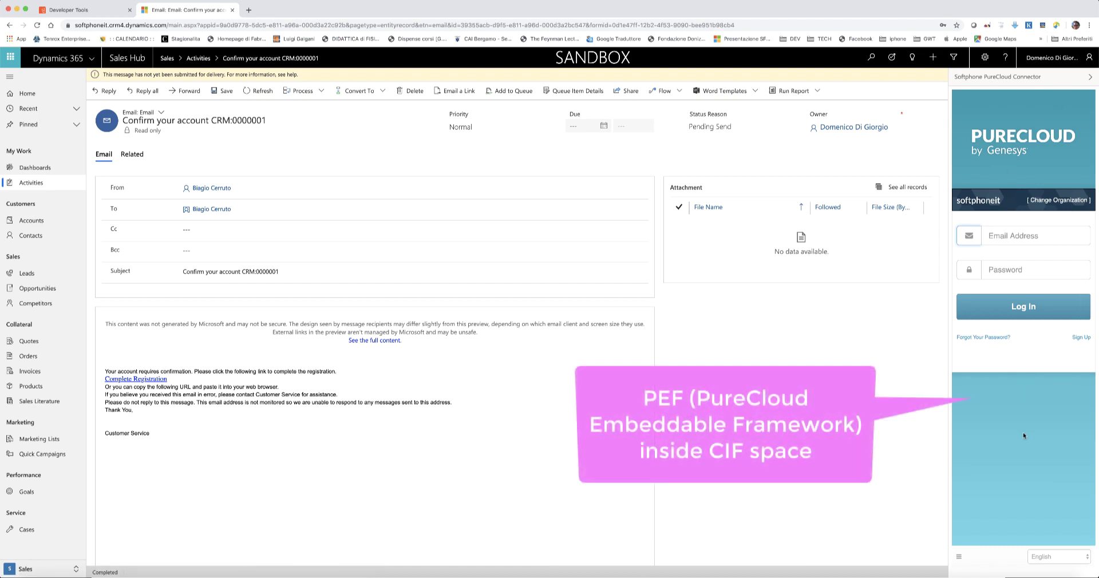
Log in to the Softphone PureCloud Connector with the saved email address and password
{"action": "left_click", "coordinate": [1090, 78]}
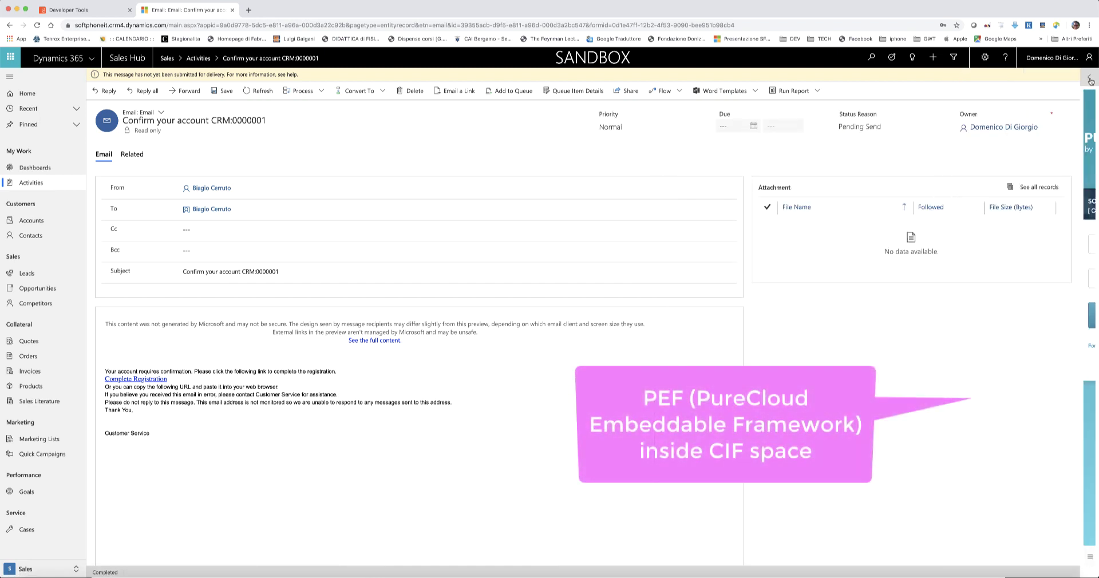
{"action": "left_click", "coordinate": [1090, 79]}
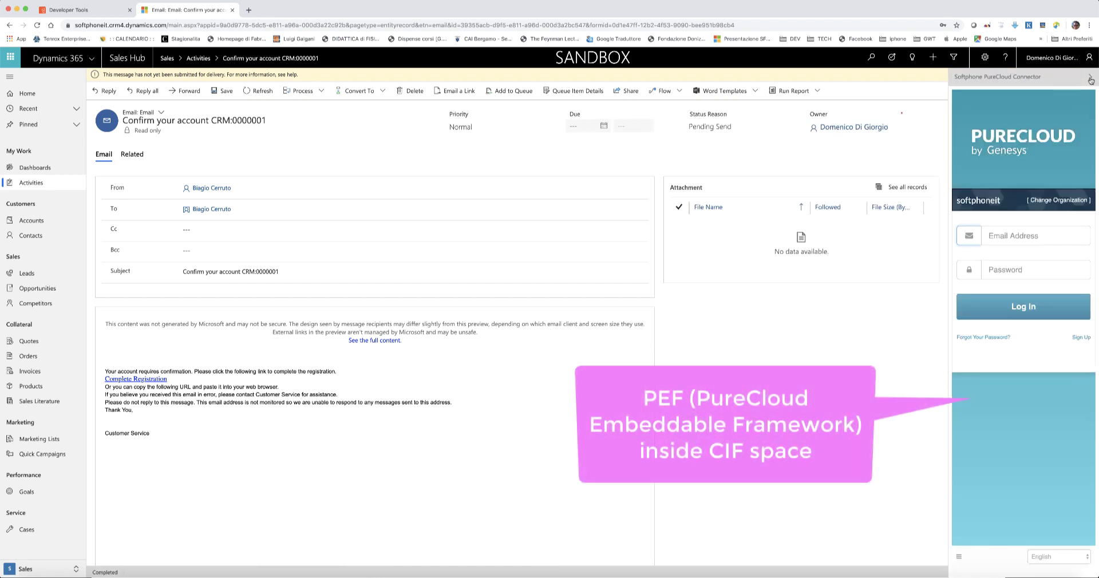
{"action": "left_click", "coordinate": [1002, 235]}
{"action": "left_click", "coordinate": [1011, 259]}
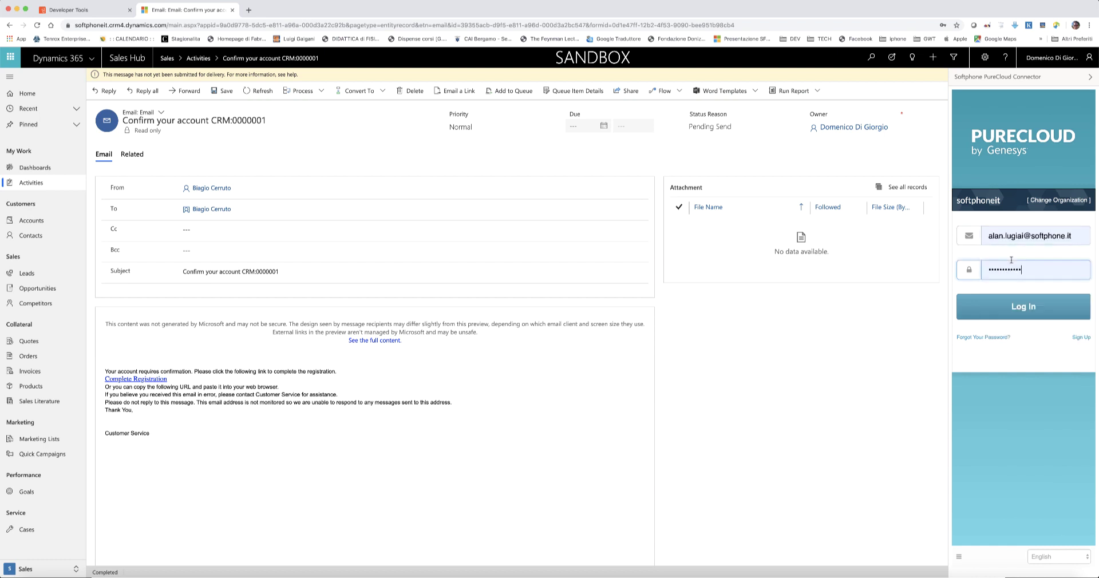
{"action": "left_click", "coordinate": [1017, 301]}
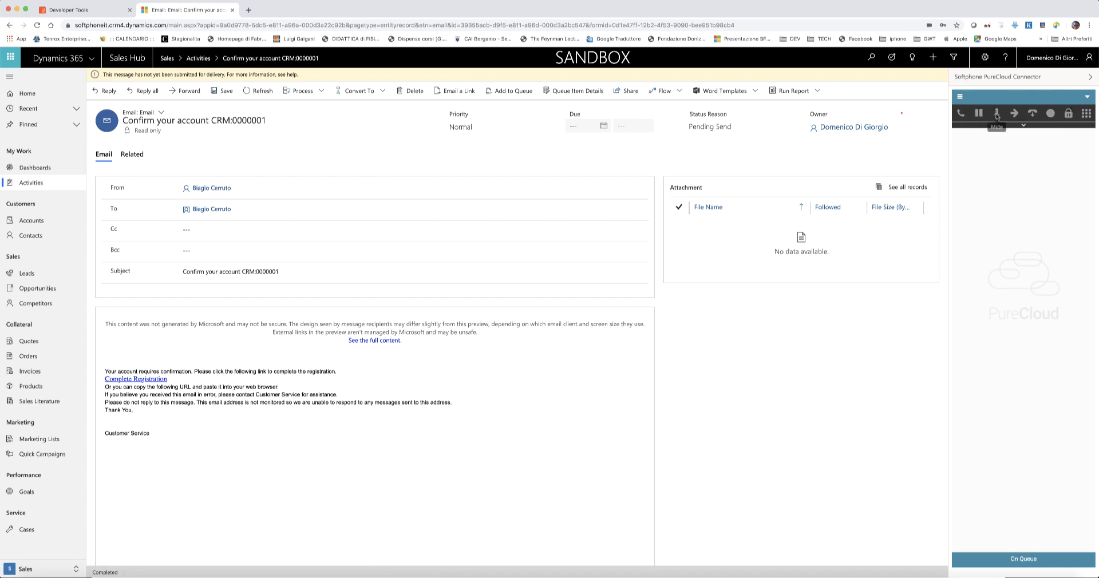
Answer the inbound call from the home dashboard and highlight the business phone number on the caller's contact record
{"action": "left_click", "coordinate": [24, 94]}
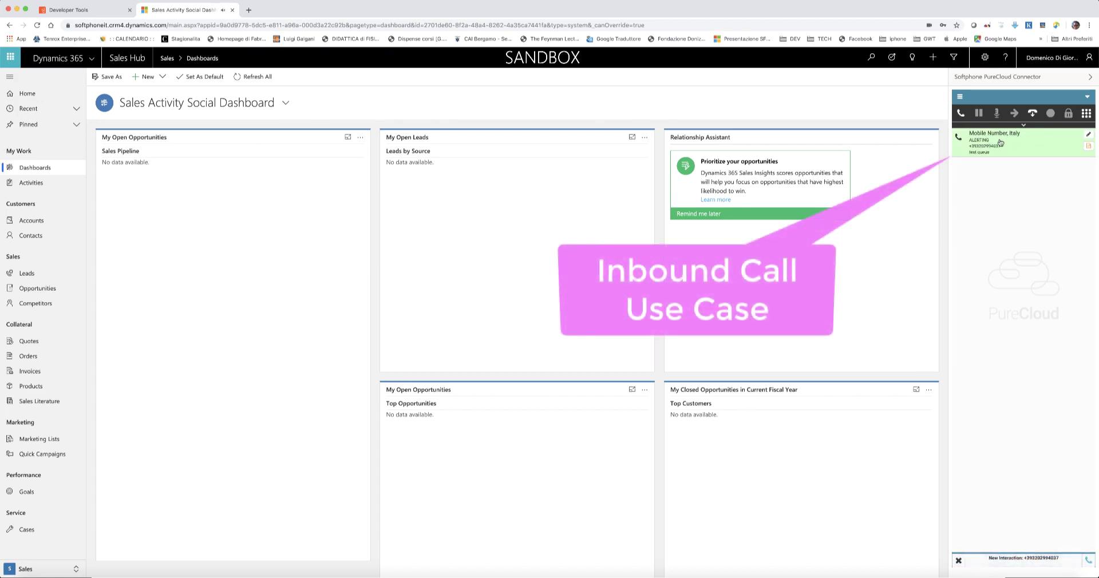
{"action": "left_click", "coordinate": [960, 112]}
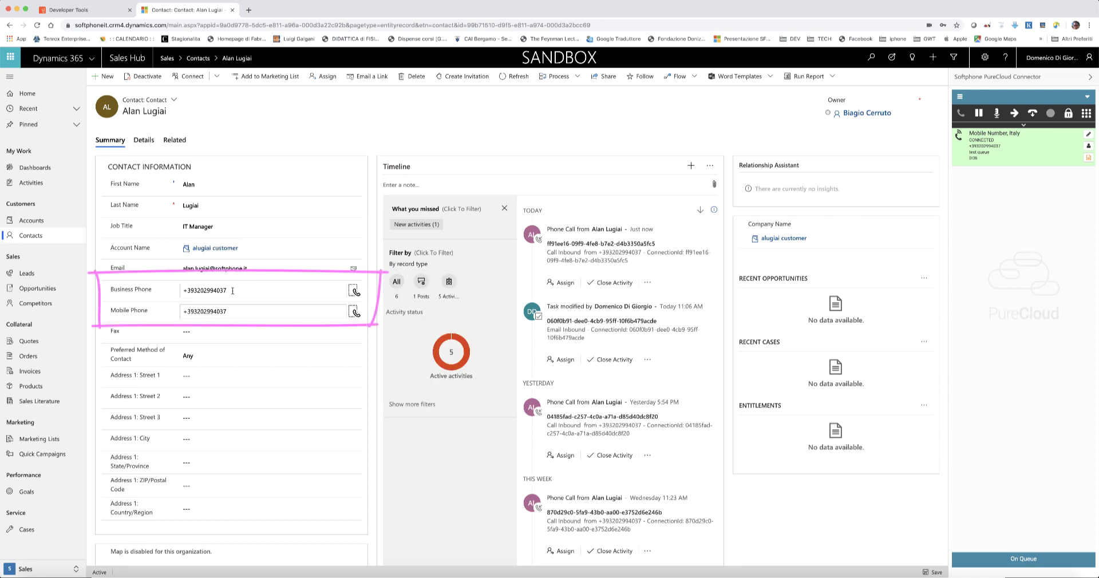
{"action": "left_click_drag", "start_coordinate": [227, 290], "coordinate": [168, 293]}
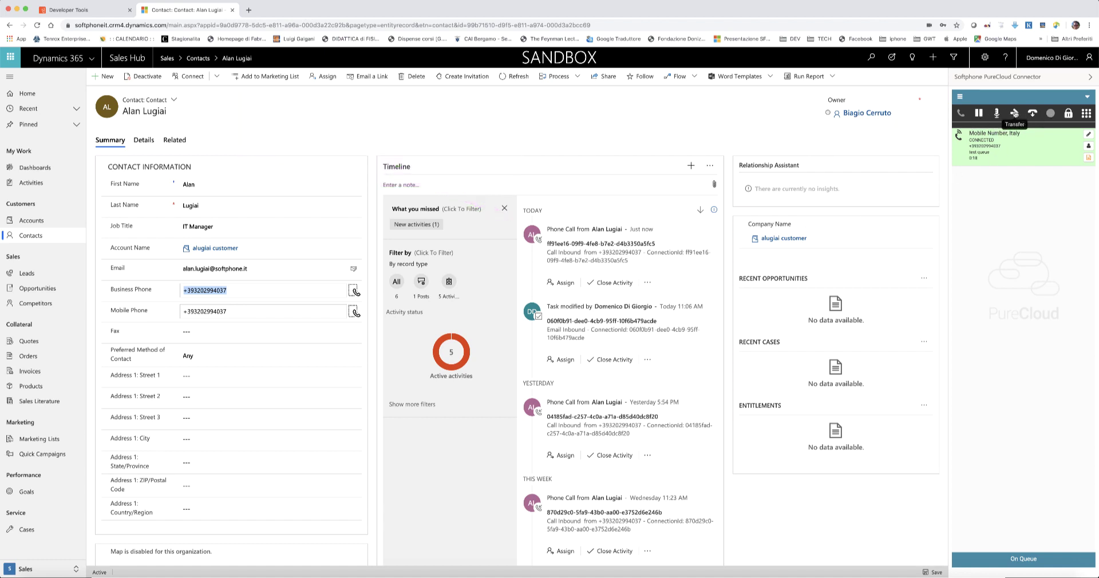
End the call and complete the wrap-up with the code New opportunity
{"action": "left_click", "coordinate": [1032, 113]}
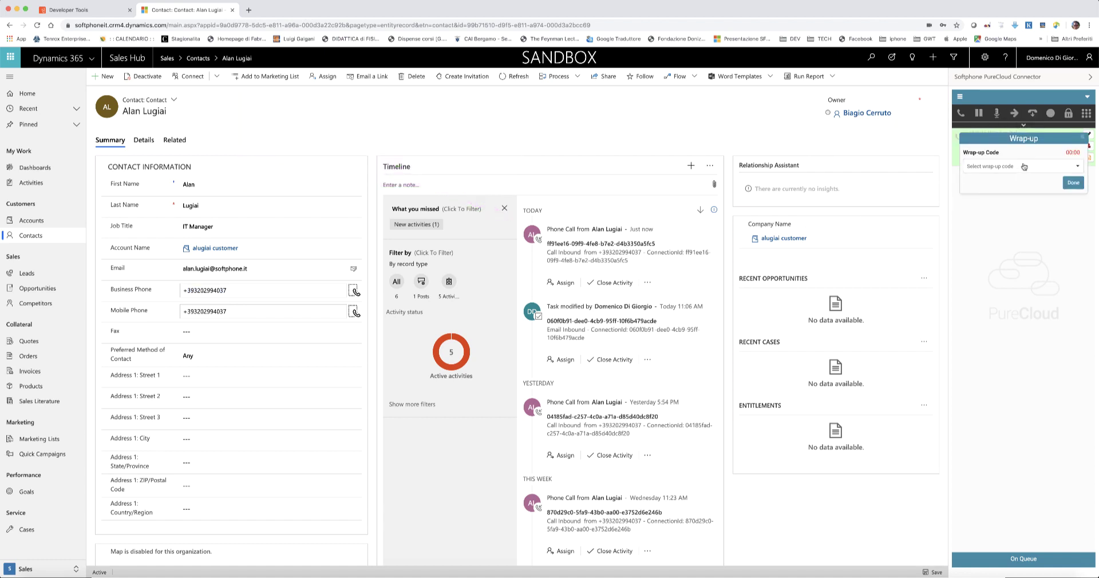
{"action": "left_click", "coordinate": [1020, 171]}
{"action": "left_click", "coordinate": [985, 190]}
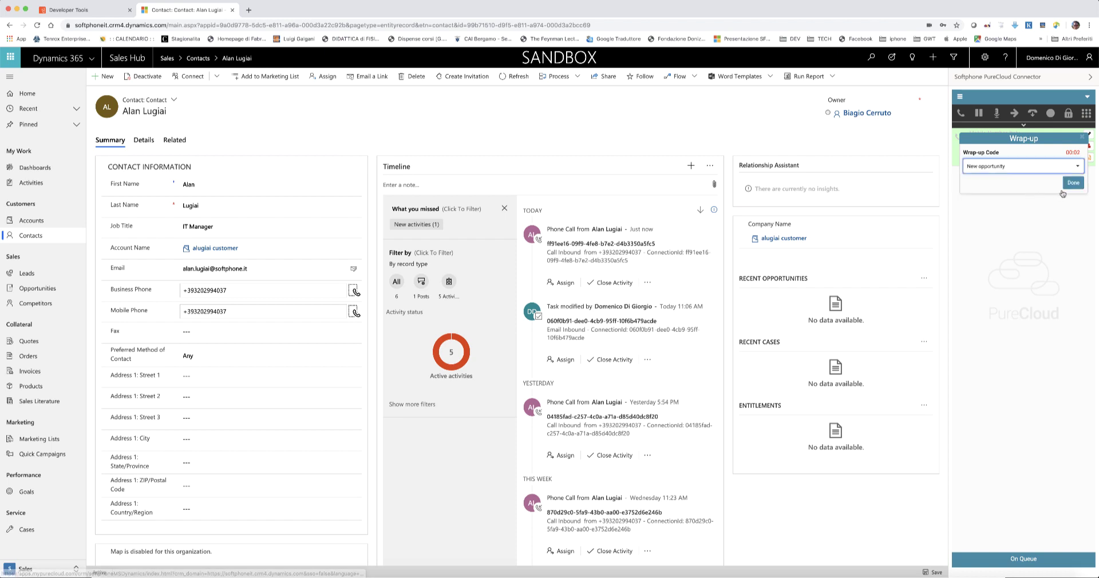
{"action": "left_click", "coordinate": [1070, 184]}
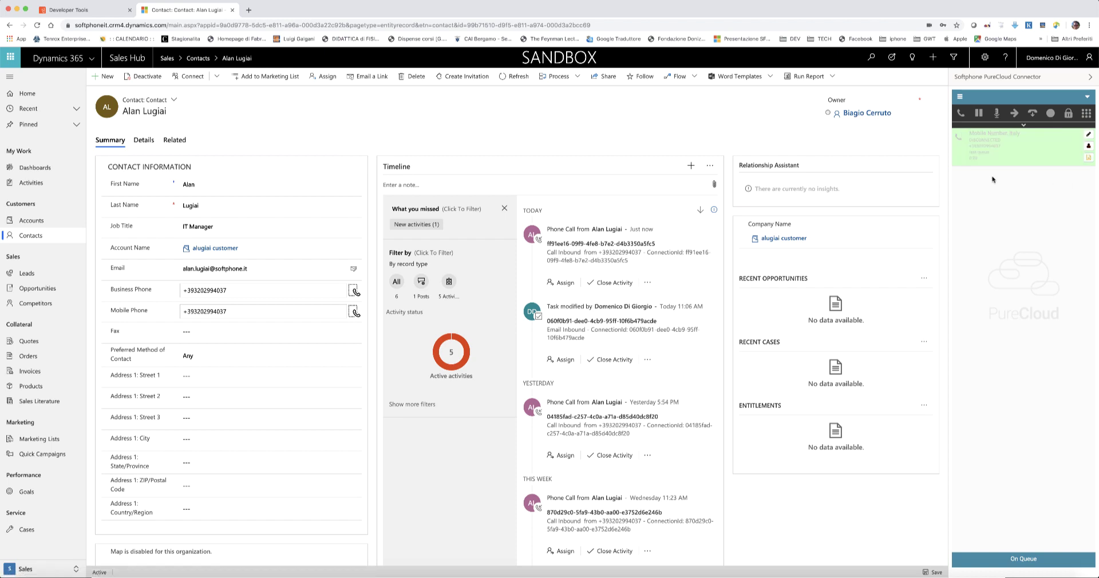
Open the newest phone call activity from the contact's timeline and examine its description and direction
{"action": "left_click", "coordinate": [567, 244]}
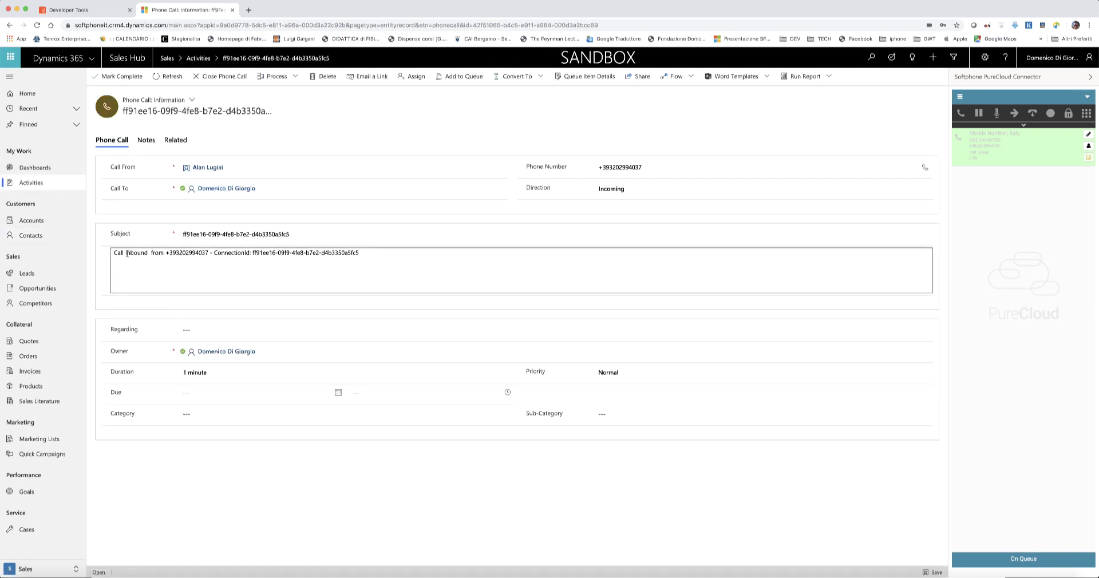
{"action": "left_click_drag", "start_coordinate": [111, 253], "coordinate": [375, 251]}
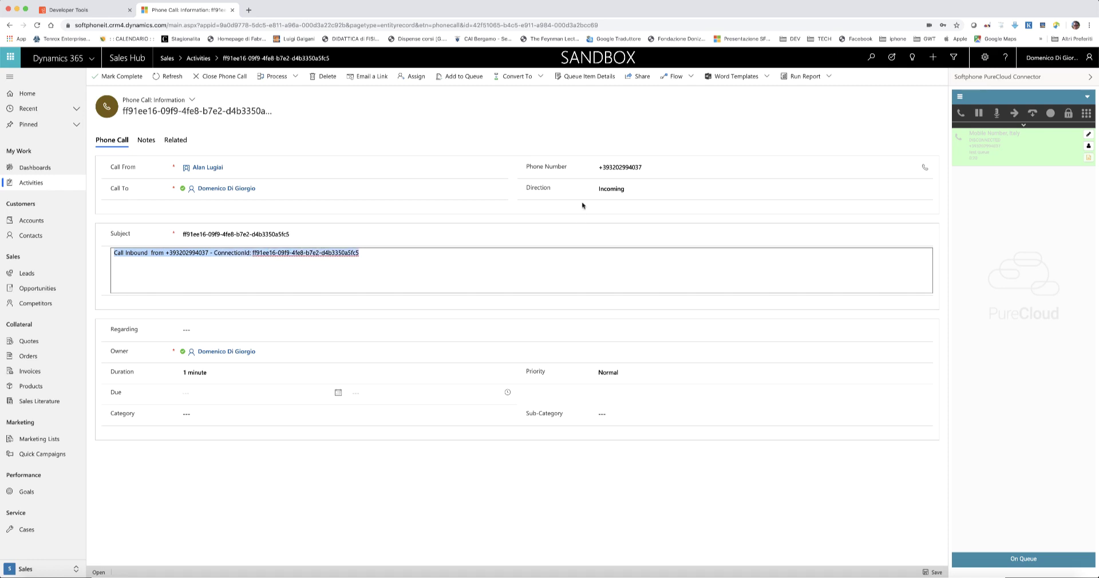
{"action": "left_click_drag", "start_coordinate": [532, 190], "coordinate": [633, 188]}
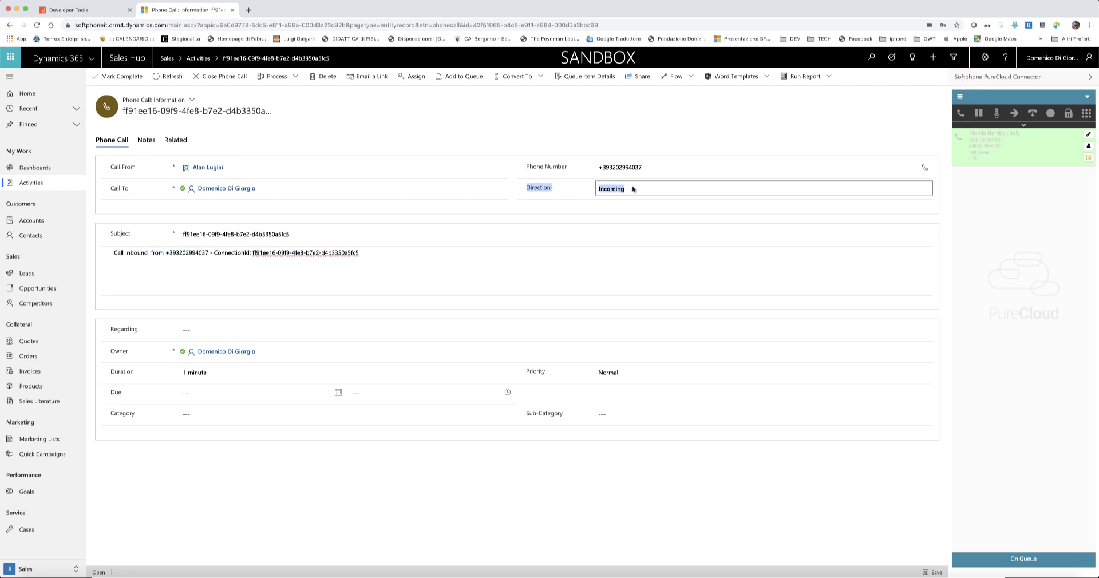
Switch the phone call record to the Softphone Form and play the call recording
{"action": "left_click", "coordinate": [191, 99]}
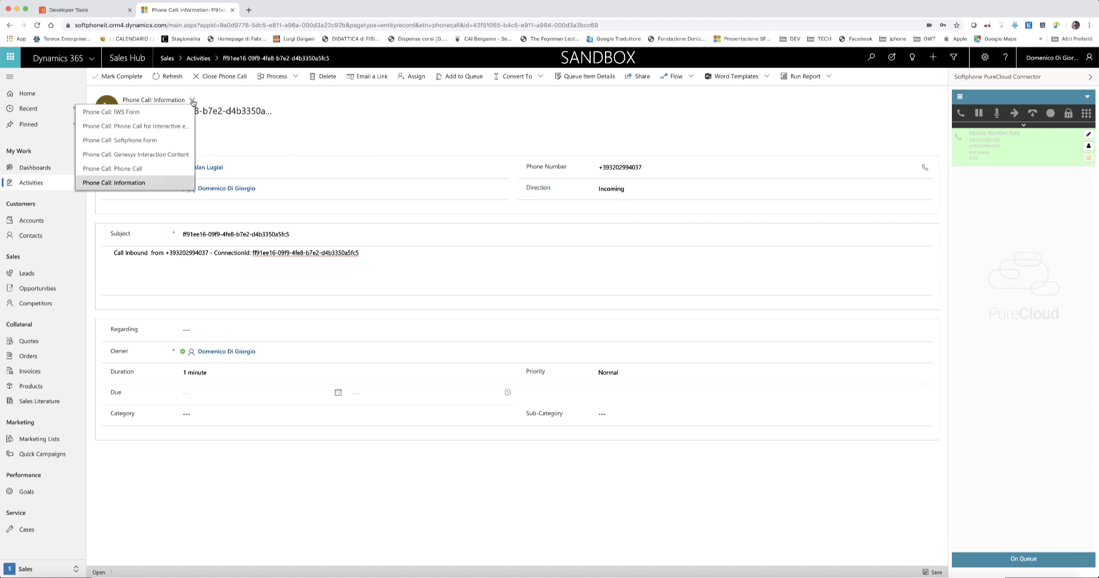
{"action": "left_click", "coordinate": [178, 127]}
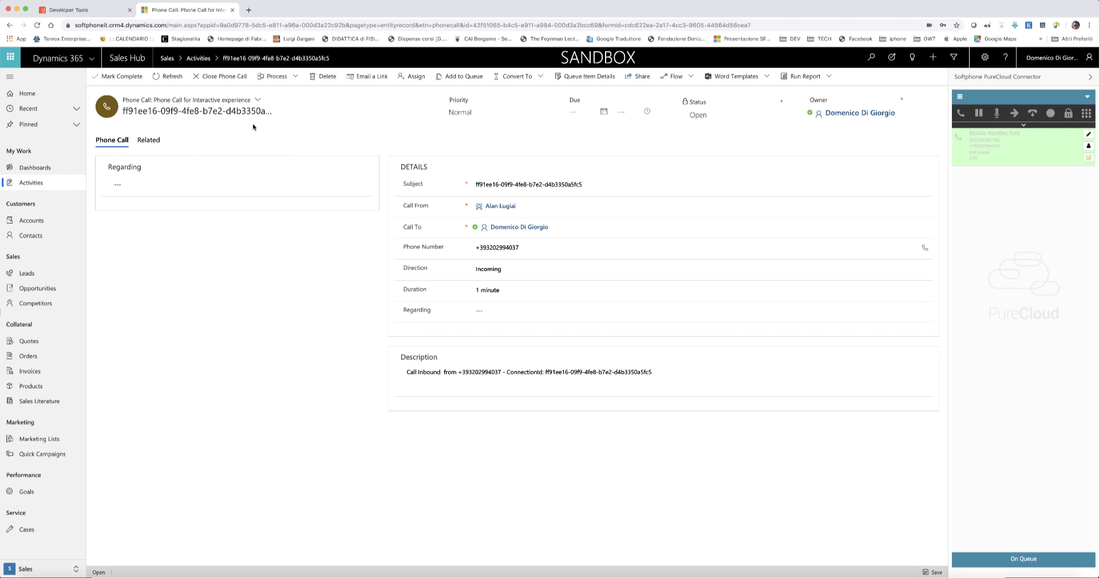
{"action": "left_click", "coordinate": [257, 101]}
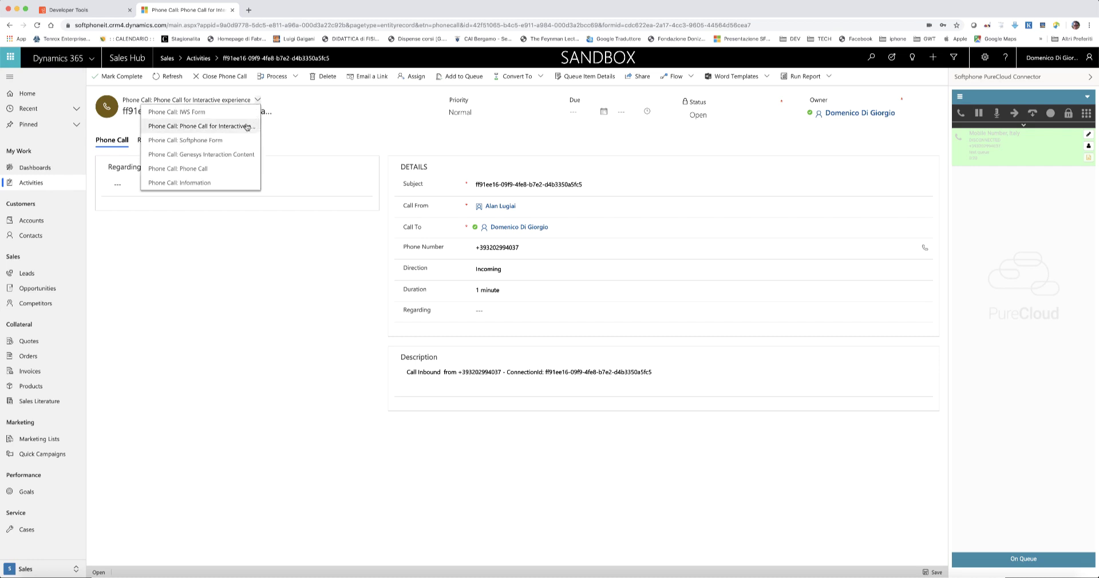
{"action": "left_click", "coordinate": [231, 154]}
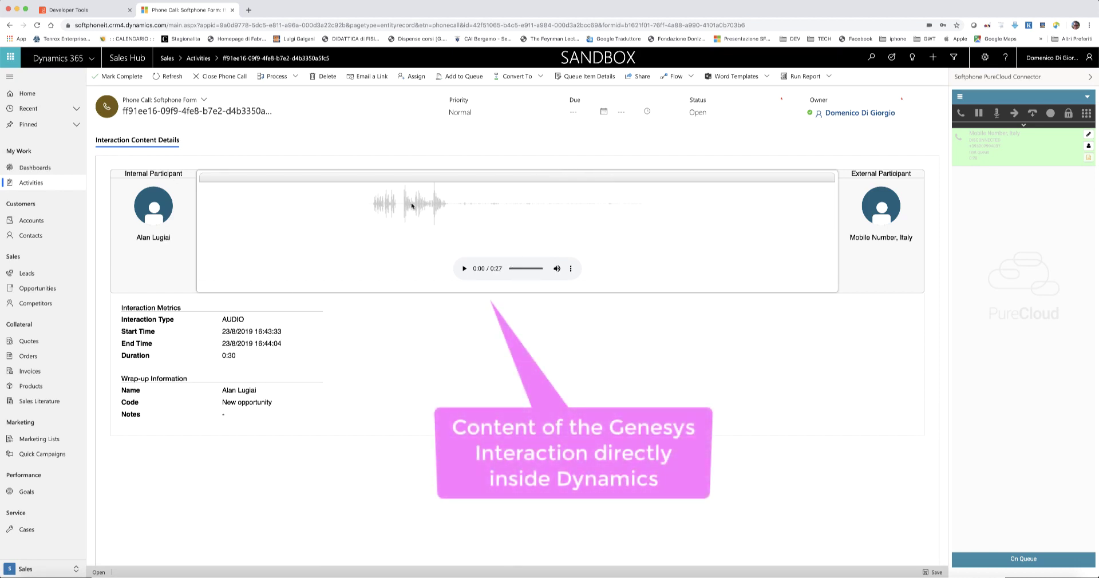
{"action": "left_click", "coordinate": [464, 269]}
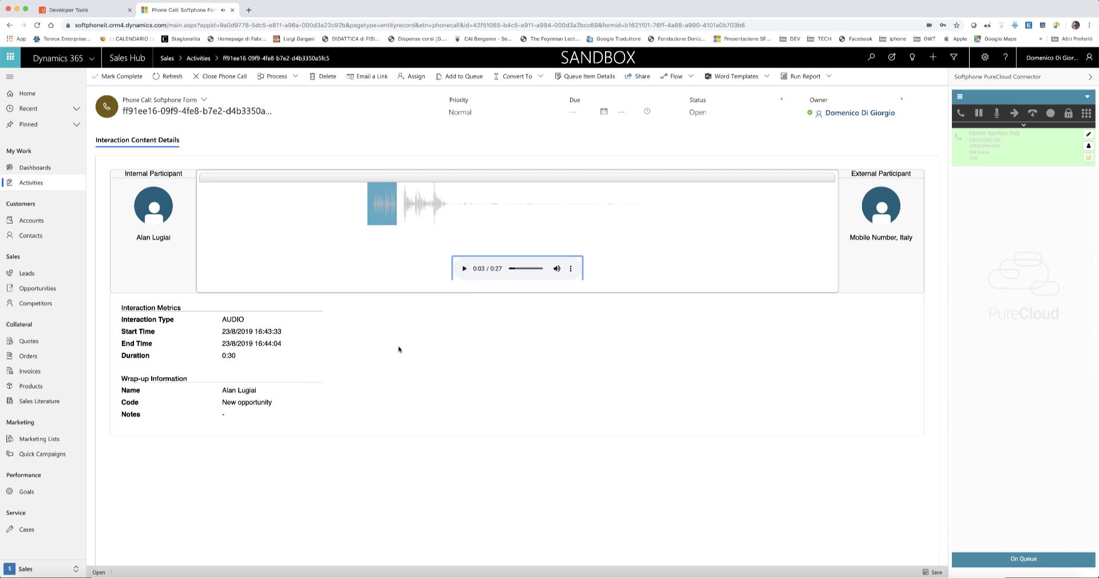
Return Dynamics to the home dashboard, then start a web chat from PureCloud Developer Tools with the message "Hallo"
{"action": "left_click", "coordinate": [25, 98]}
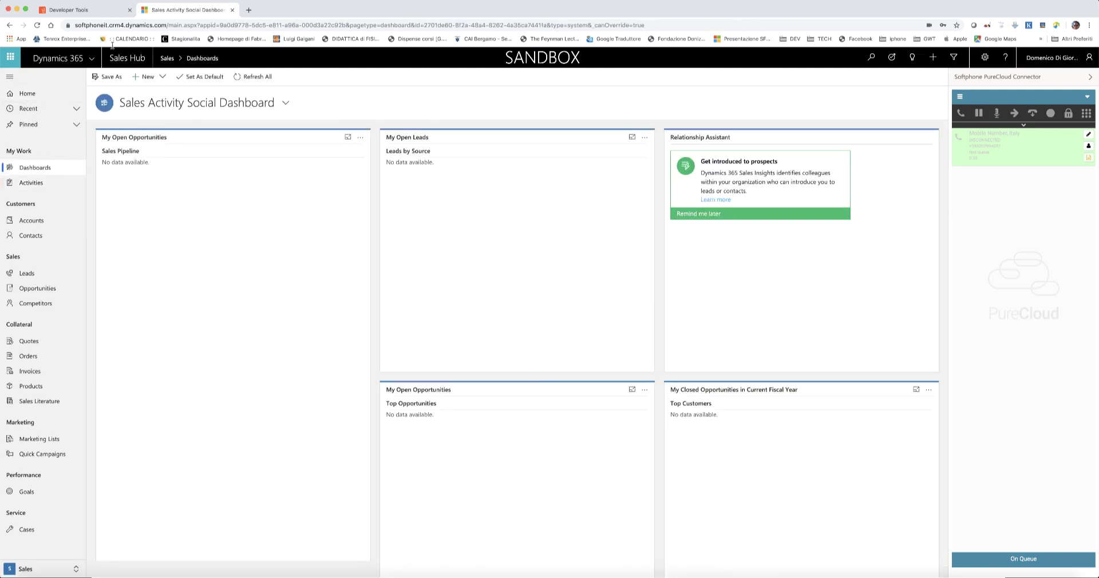
{"action": "left_click", "coordinate": [74, 10]}
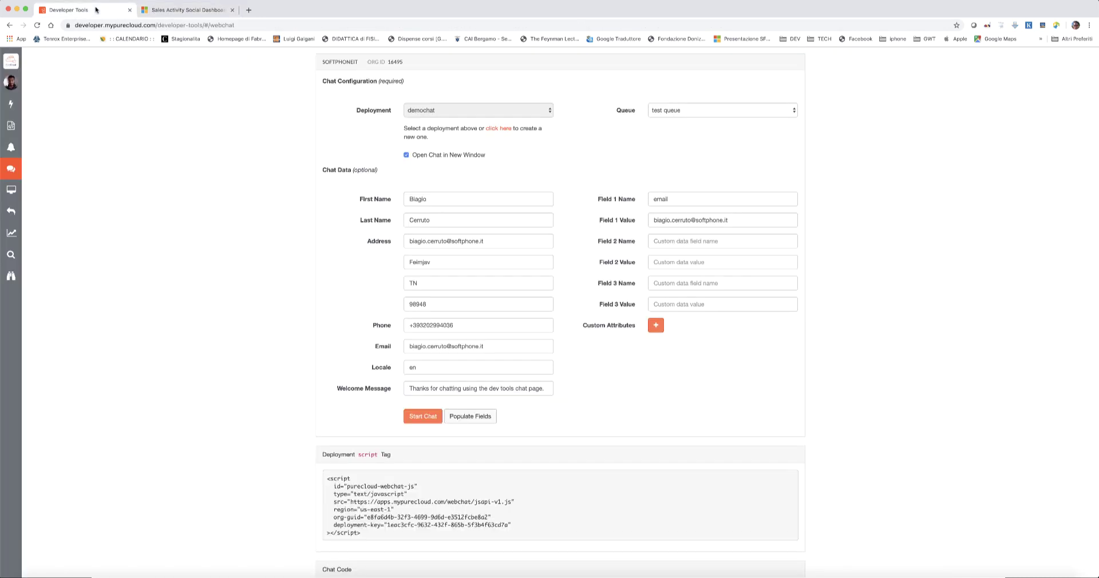
{"action": "left_click", "coordinate": [433, 416]}
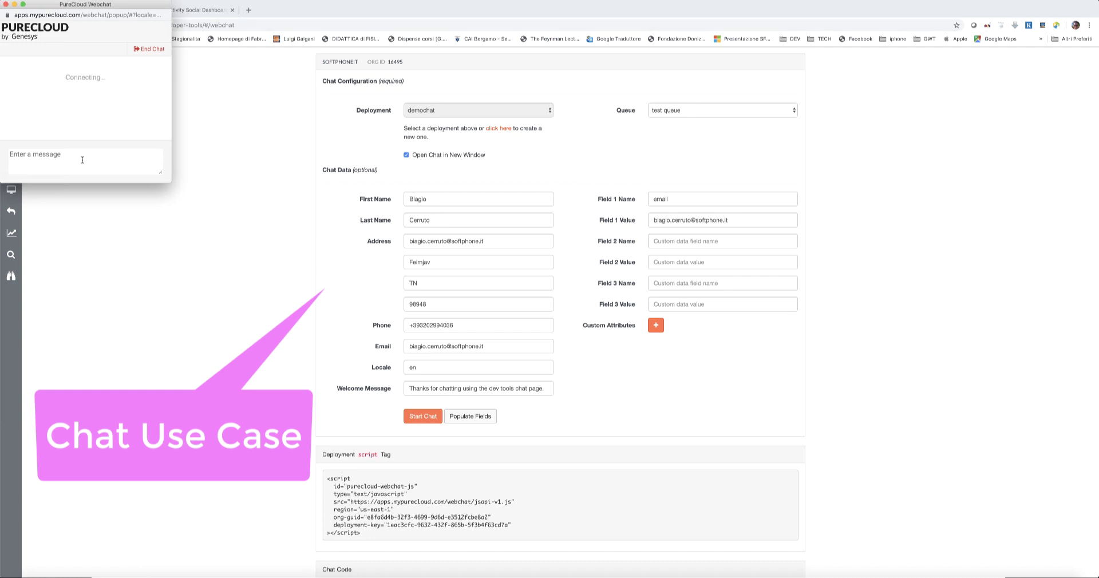
{"action": "left_click", "coordinate": [82, 160]}
{"action": "type", "text": "Hallo"}
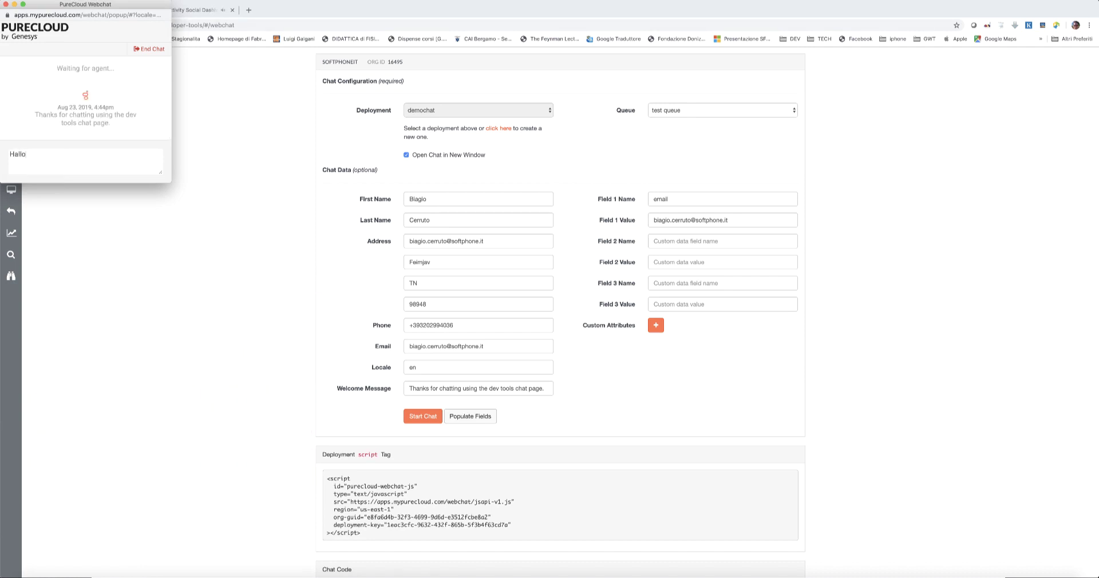
{"action": "key", "text": "Return"}
Switch to Dynamics 365, accept the incoming chat and highlight the email address on the customer's contact record
{"action": "left_click", "coordinate": [210, 63]}
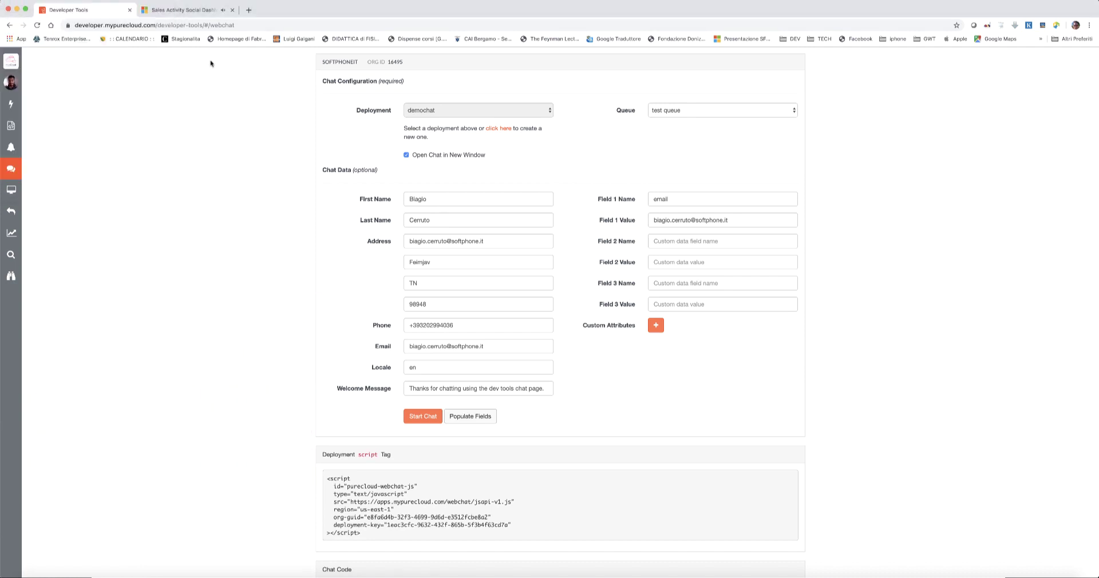
{"action": "left_click", "coordinate": [181, 11]}
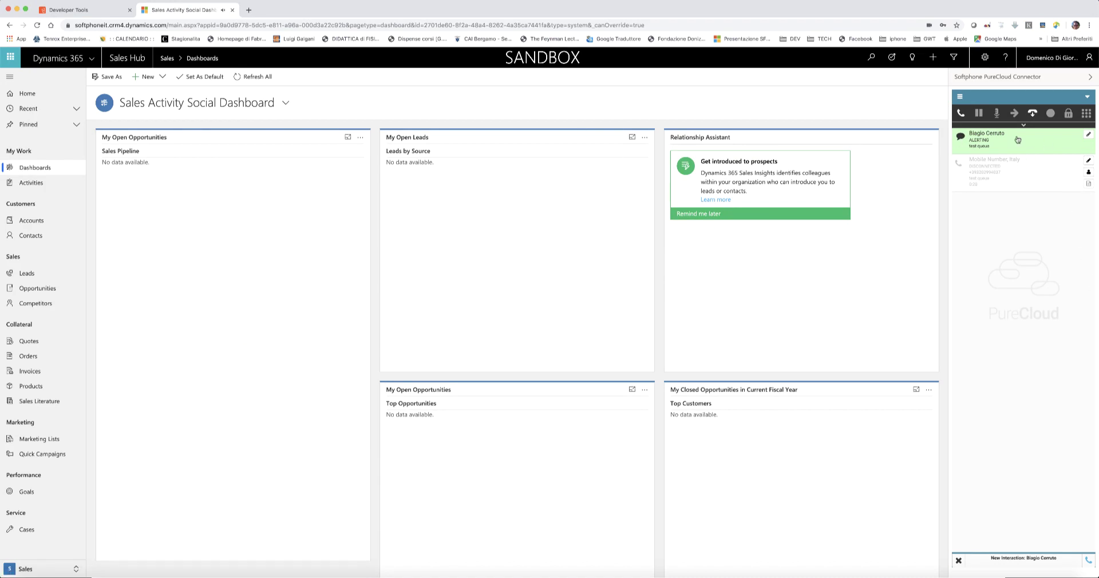
{"action": "left_click", "coordinate": [960, 113]}
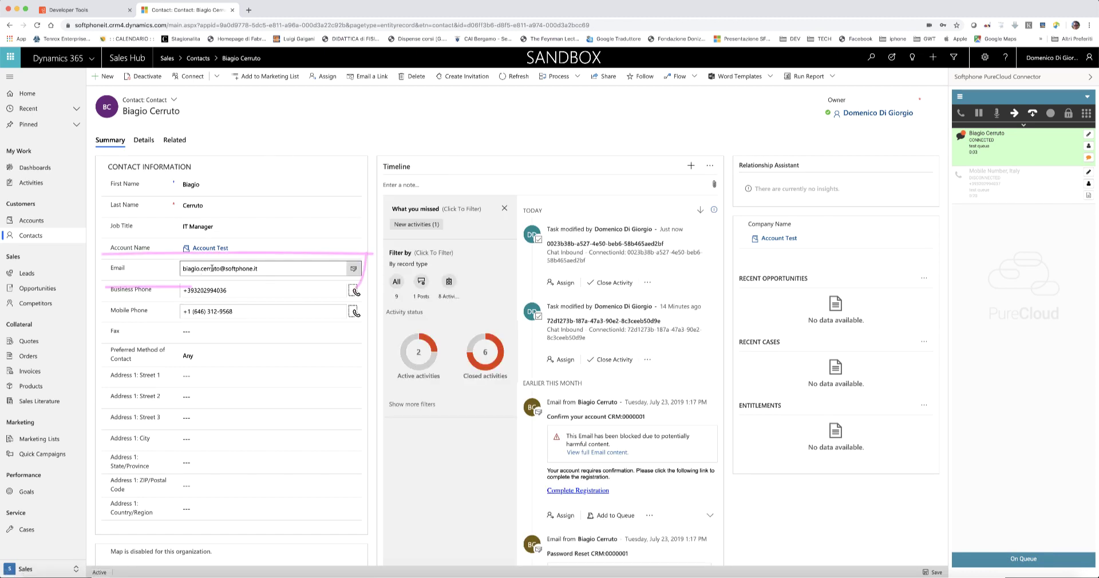
{"action": "left_click_drag", "start_coordinate": [259, 268], "coordinate": [148, 263]}
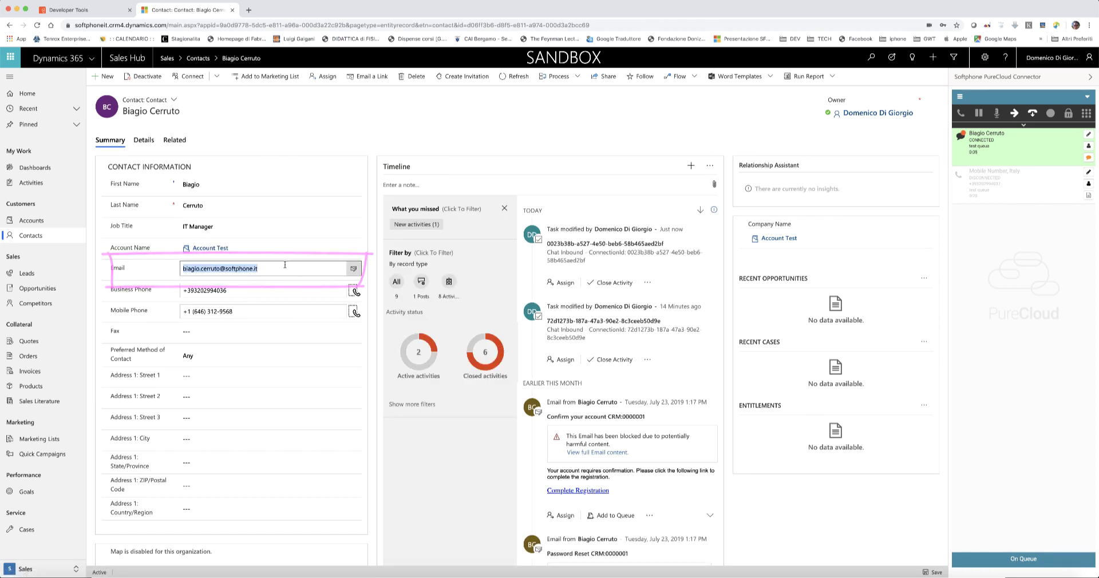
Check the email value in custom field 1 of the Developer Tools chat data against the Dynamics contact
{"action": "left_click", "coordinate": [75, 10]}
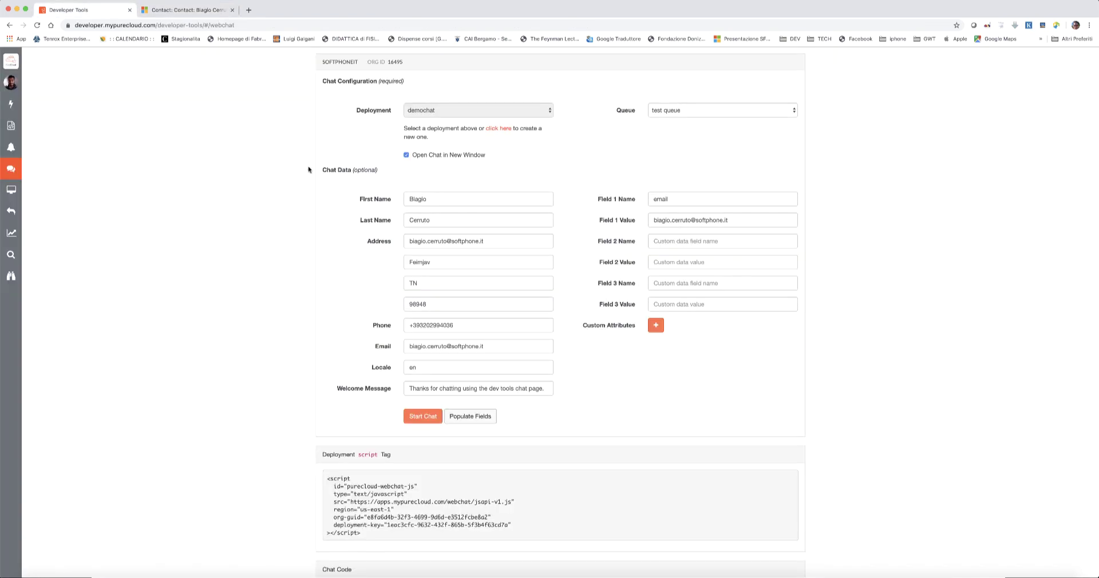
{"action": "left_click_drag", "start_coordinate": [736, 218], "coordinate": [633, 216]}
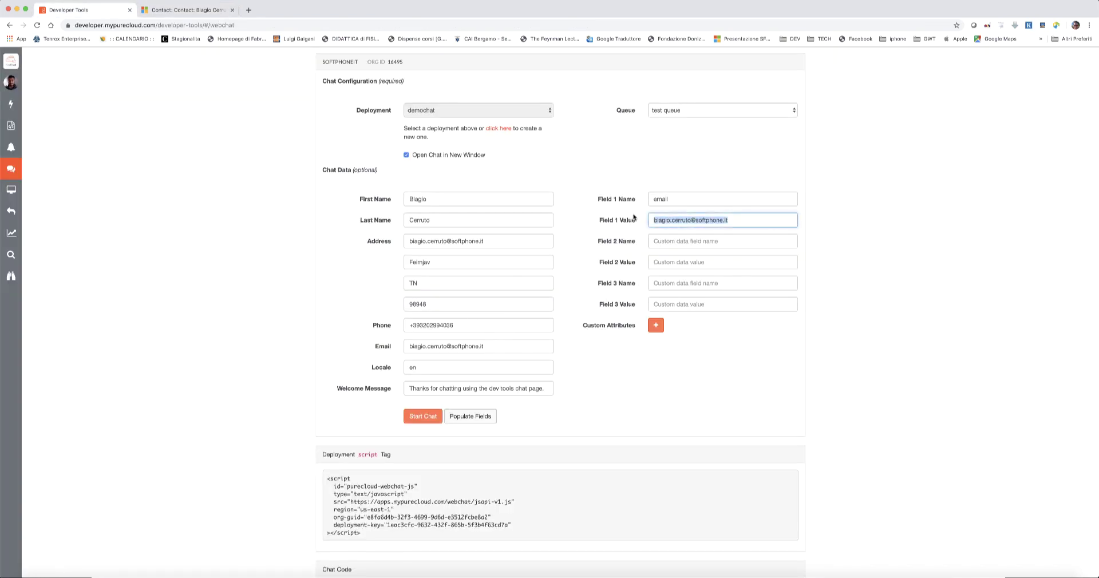
{"action": "left_click", "coordinate": [182, 10]}
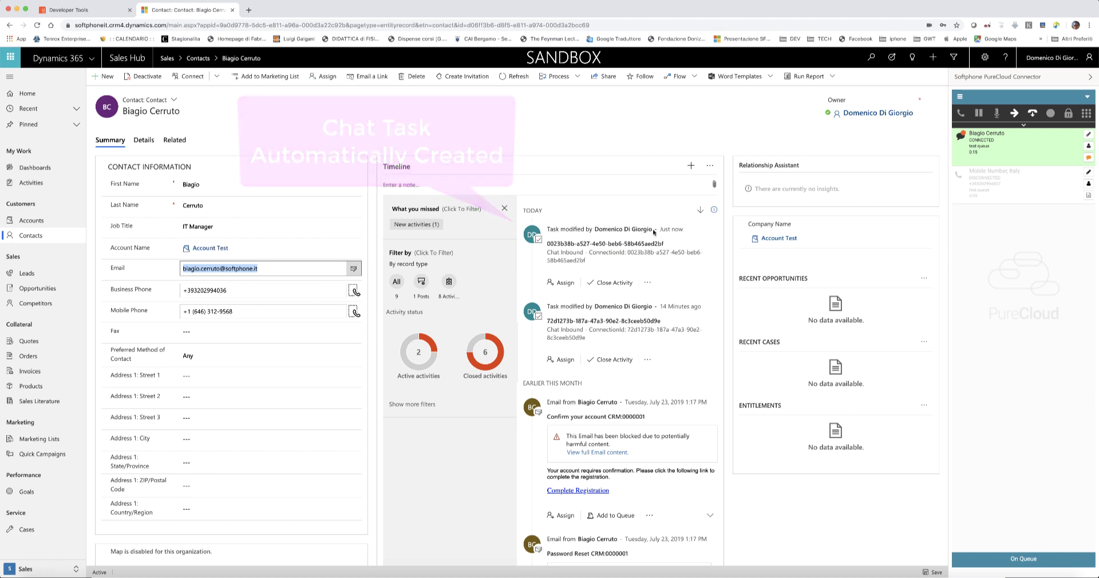
Open the active chat in the PureCloud Interactions window and reply "Ciao" to the customer
{"action": "left_click", "coordinate": [1089, 158]}
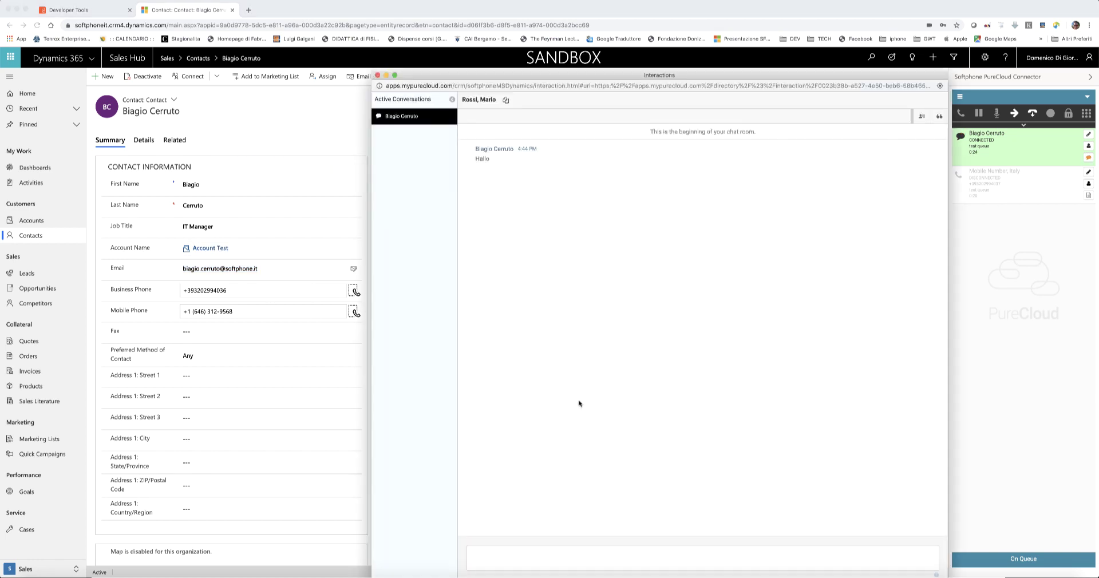
{"action": "left_click", "coordinate": [556, 555]}
{"action": "type", "text": "Ci"}
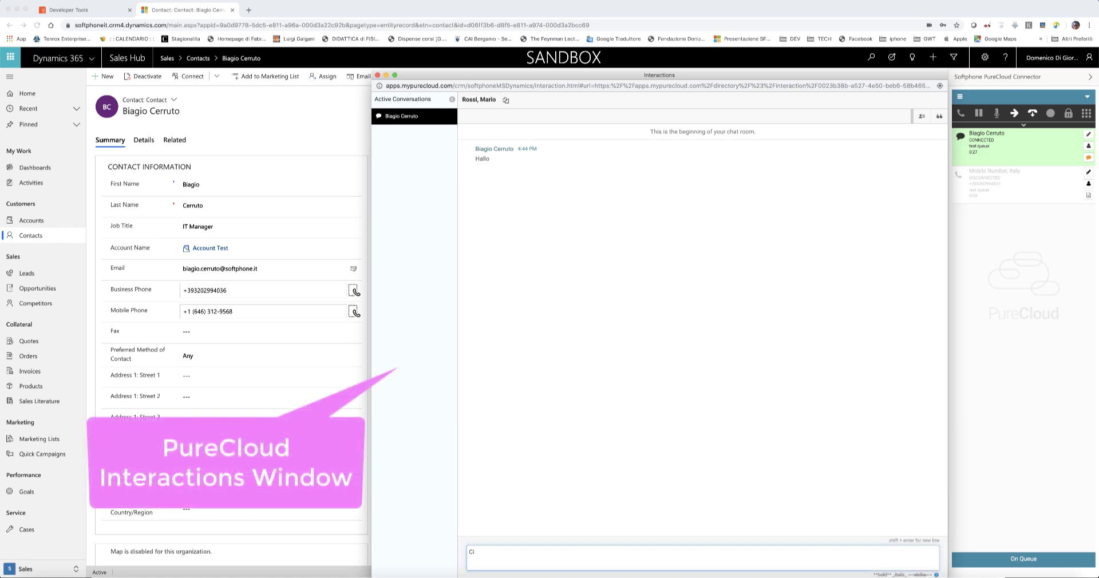
{"action": "type", "text": "ao"}
{"action": "key", "text": "Return"}
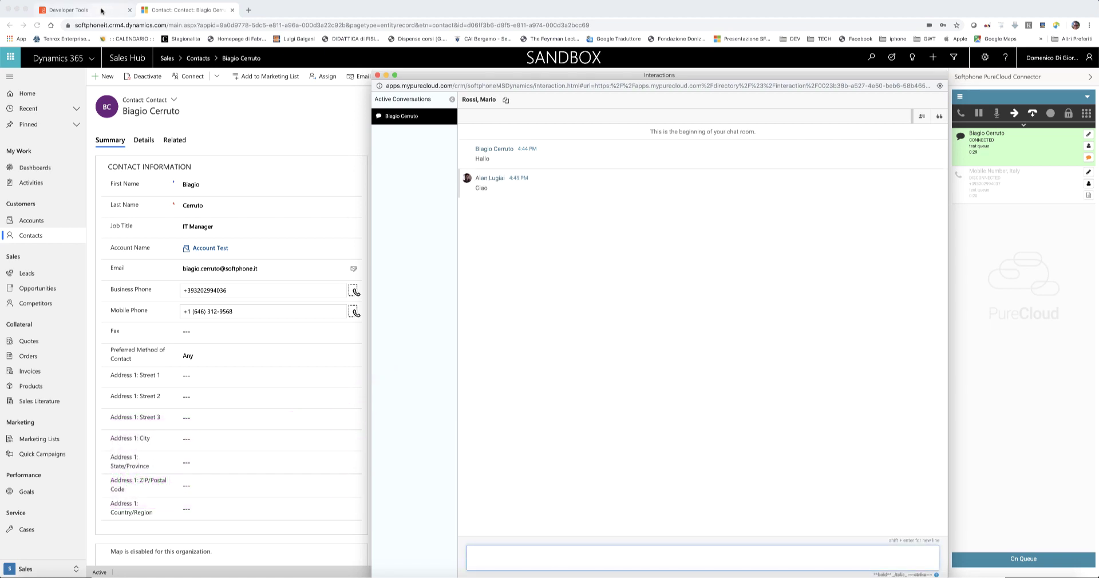
Send "My account is locked can u help me?" from the customer's PureCloud Webchat window
{"action": "left_click", "coordinate": [101, 11]}
{"action": "left_click", "coordinate": [93, 156]}
{"action": "type", "text": "My account is locked can u help"}
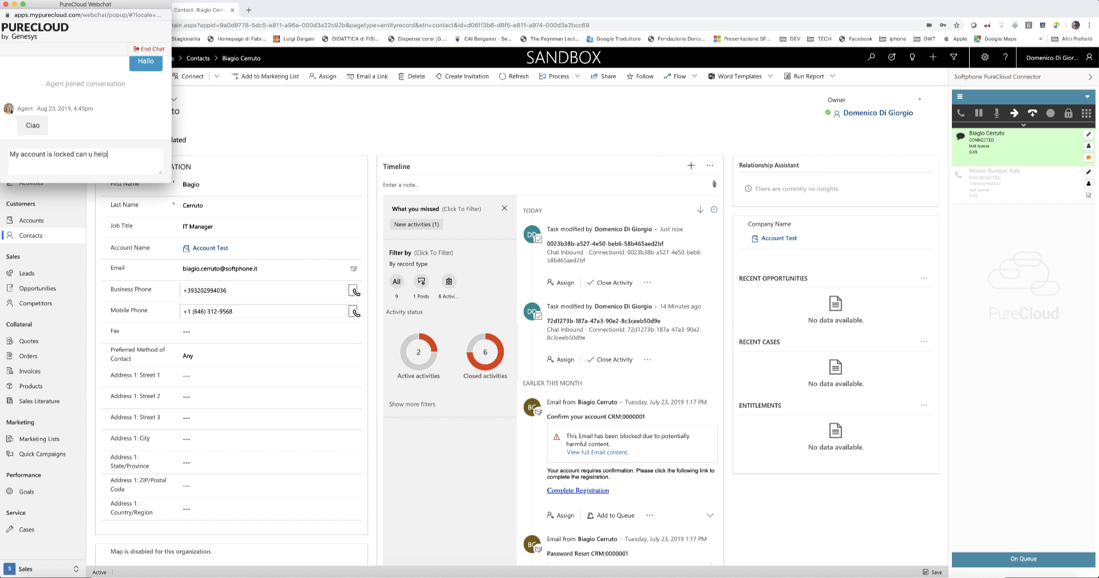
{"action": "key", "text": "Return"}
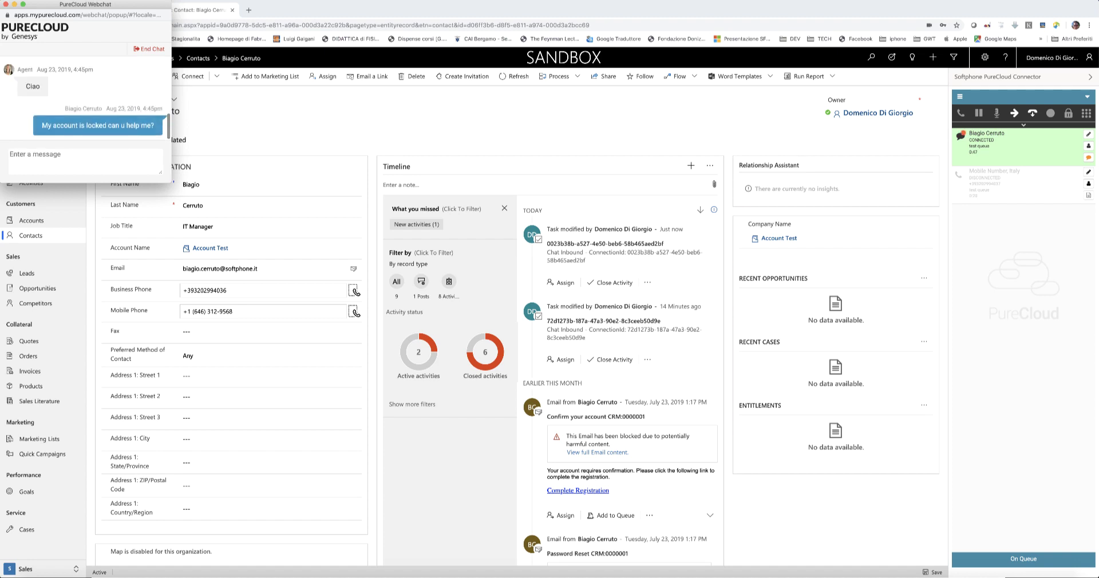
Reply "Yes of course we will fix it soon" to the customer in the PureCloud Interactions chat window
{"action": "left_click", "coordinate": [1089, 158]}
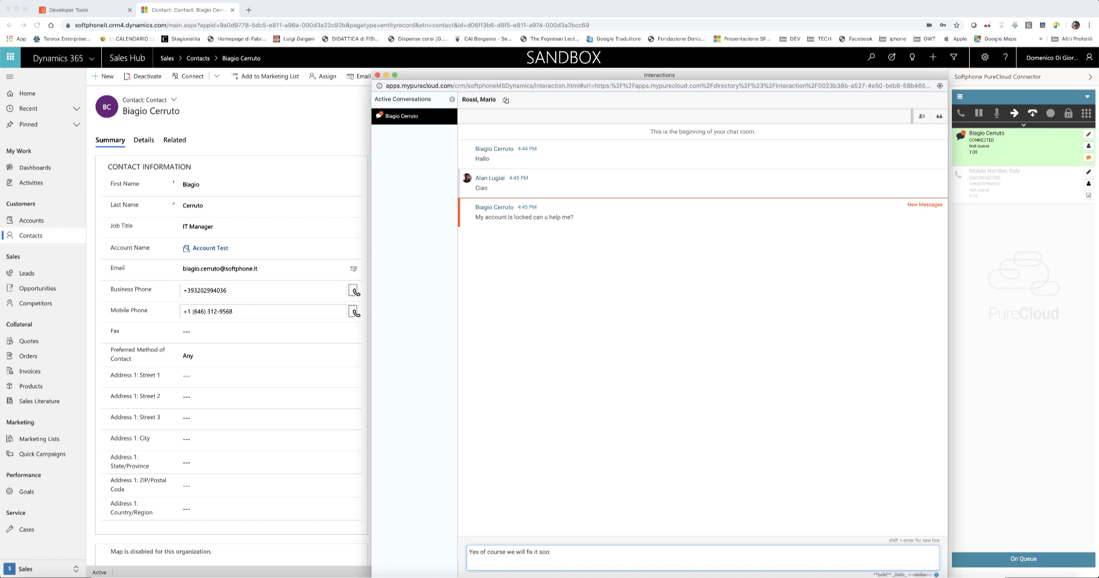
{"action": "type", "text": "n"}
{"action": "key", "text": "Return"}
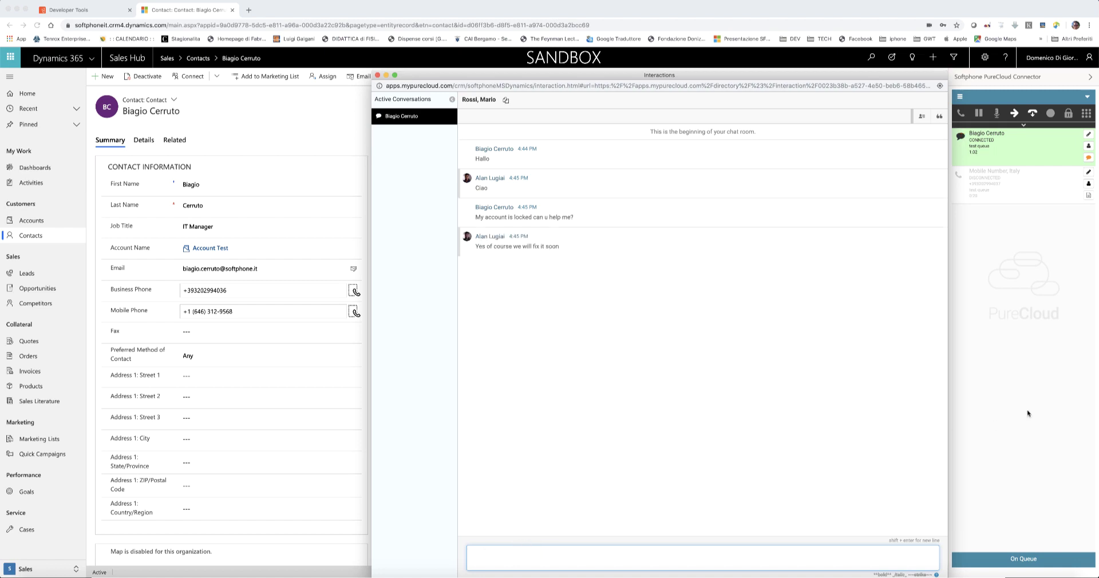
Return to the Dynamics contact page, disconnect the chat and complete its wrap-up with the code New opportunity
{"action": "left_click", "coordinate": [1079, 283]}
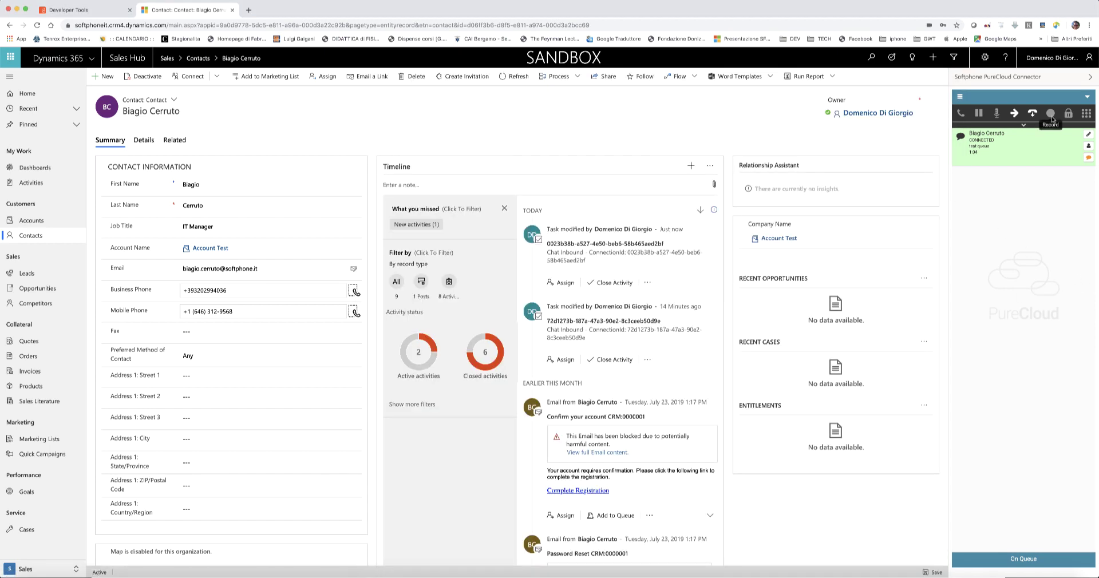
{"action": "left_click", "coordinate": [1033, 113]}
{"action": "left_click", "coordinate": [1022, 166]}
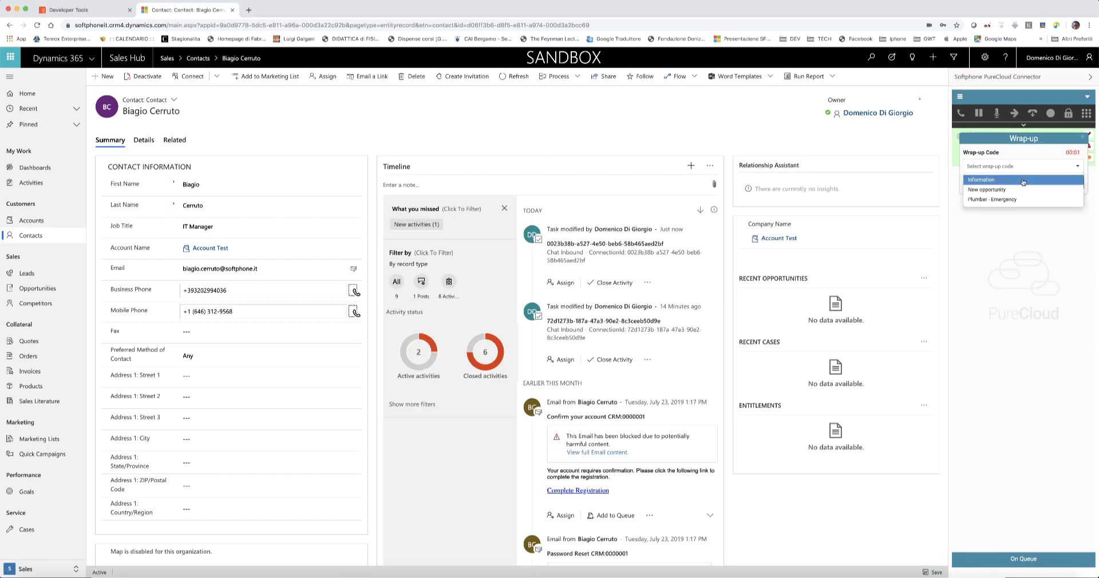
{"action": "left_click", "coordinate": [1022, 180]}
{"action": "left_click", "coordinate": [1076, 188]}
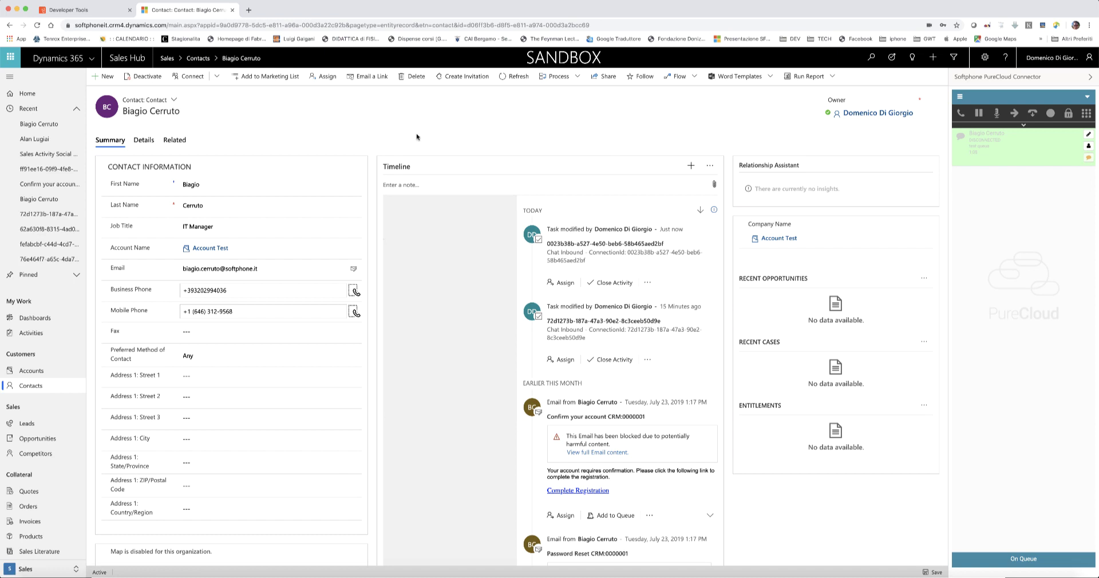
Open the newest chat activity from the contact's timeline and review its interaction type and chat transcript
{"action": "left_click", "coordinate": [589, 244]}
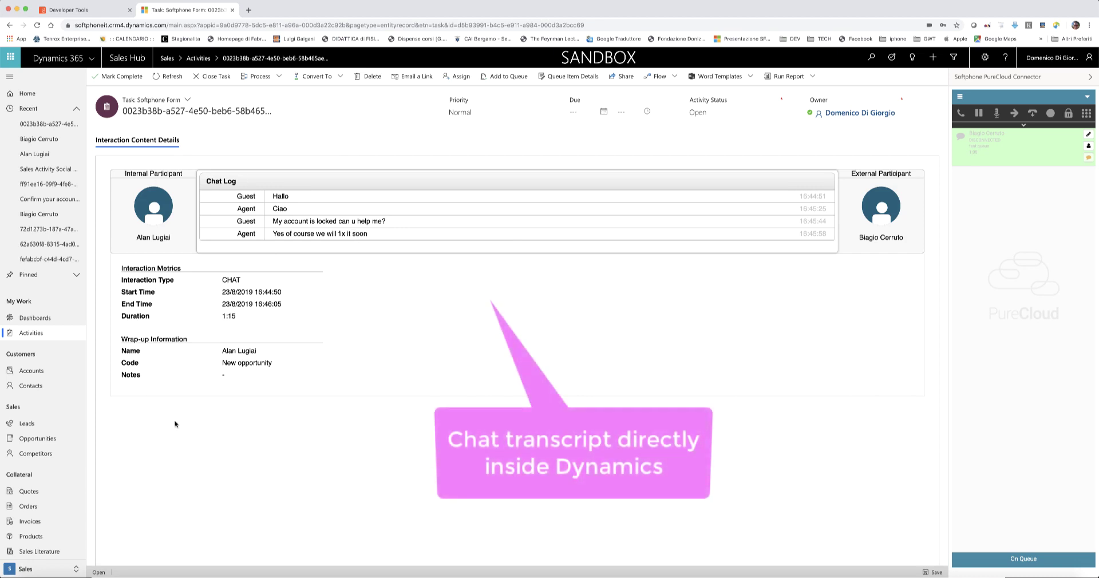
{"action": "left_click_drag", "start_coordinate": [223, 280], "coordinate": [242, 283]}
{"action": "left_click_drag", "start_coordinate": [236, 194], "coordinate": [396, 243]}
{"action": "left_click", "coordinate": [416, 281]}
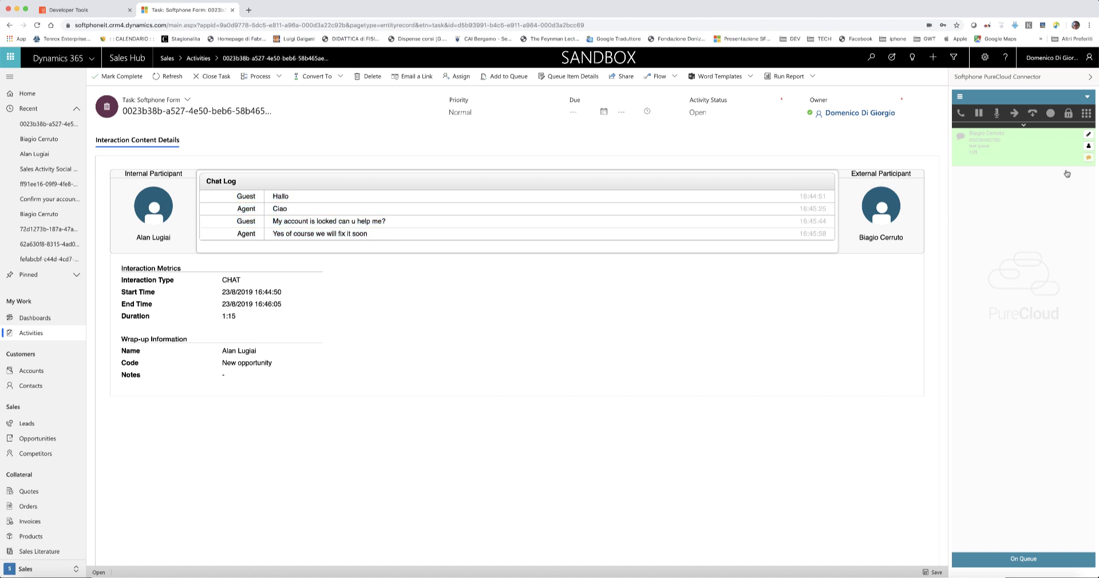
Return to the home dashboard, take the incoming Account issue email interaction and highlight the email address on the sender's contact record
{"action": "left_click", "coordinate": [41, 94]}
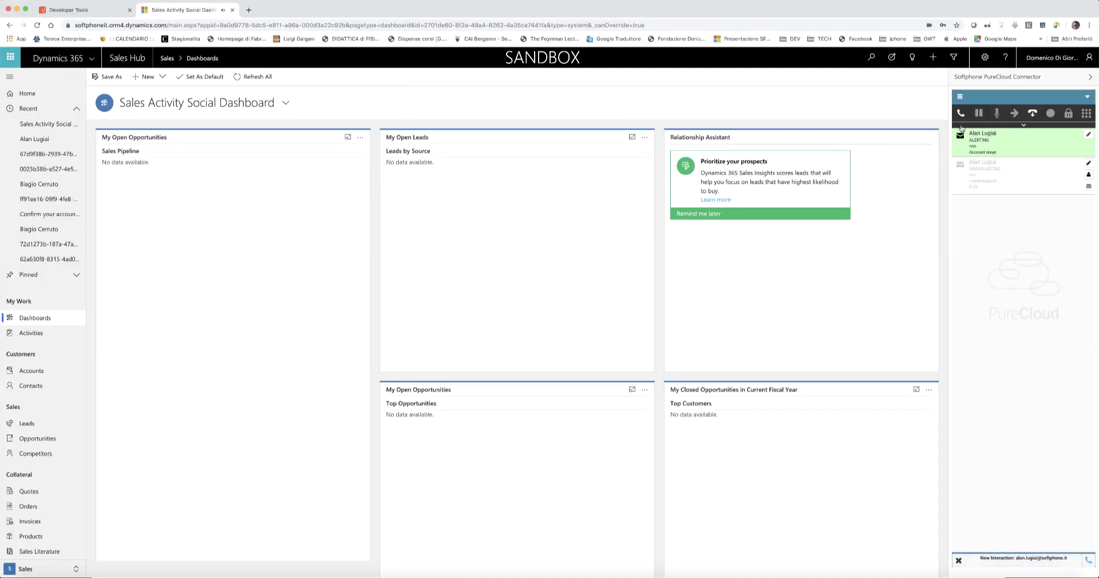
{"action": "left_click", "coordinate": [989, 147]}
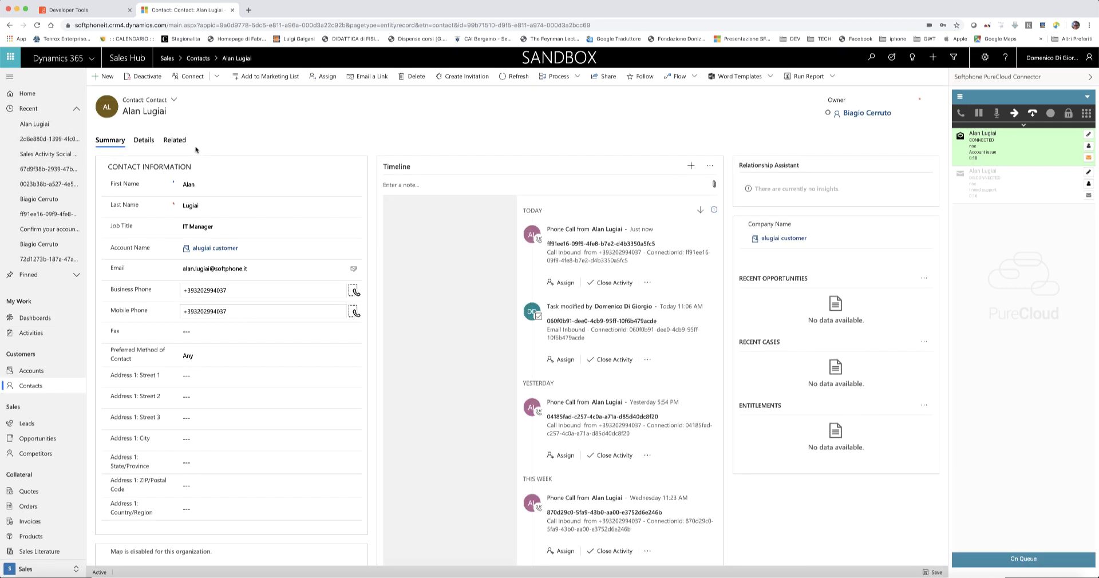
{"action": "left_click", "coordinate": [129, 273]}
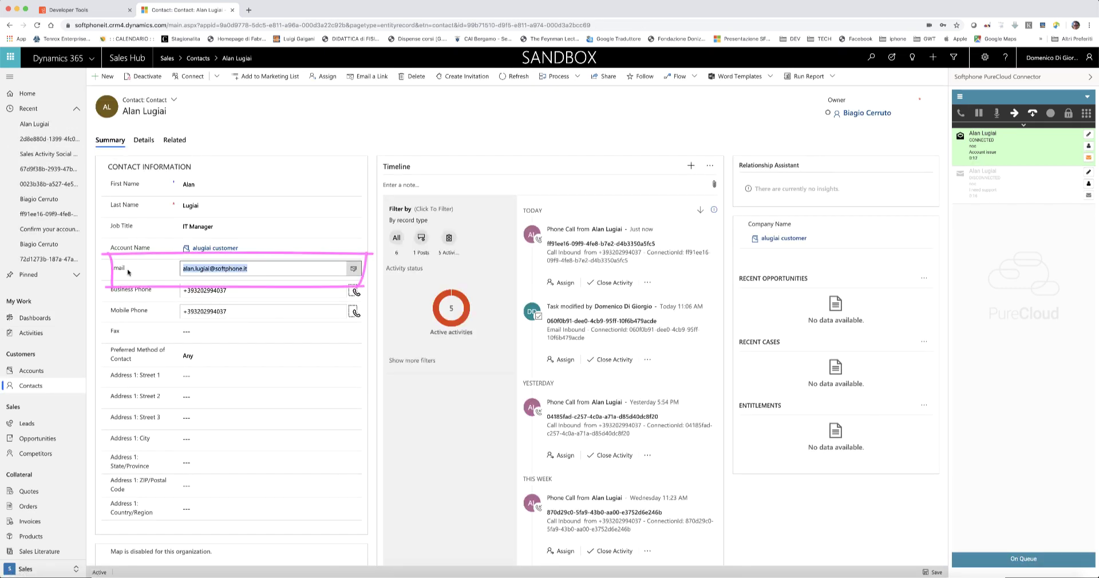
Disconnect the connected Account issue email interaction and complete its wrap-up with a code
{"action": "left_click", "coordinate": [991, 141]}
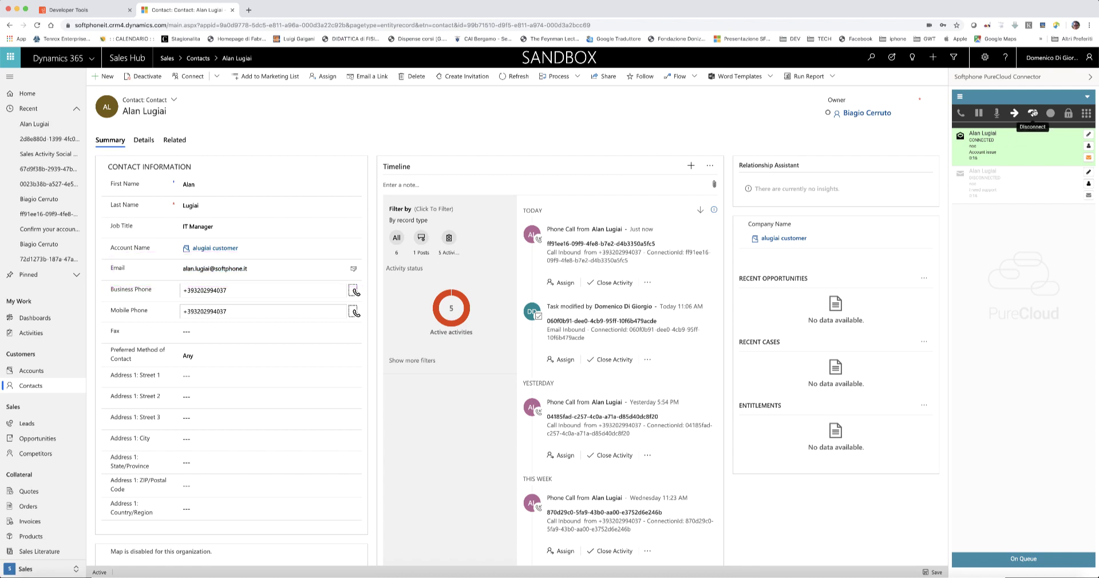
{"action": "left_click", "coordinate": [1031, 113]}
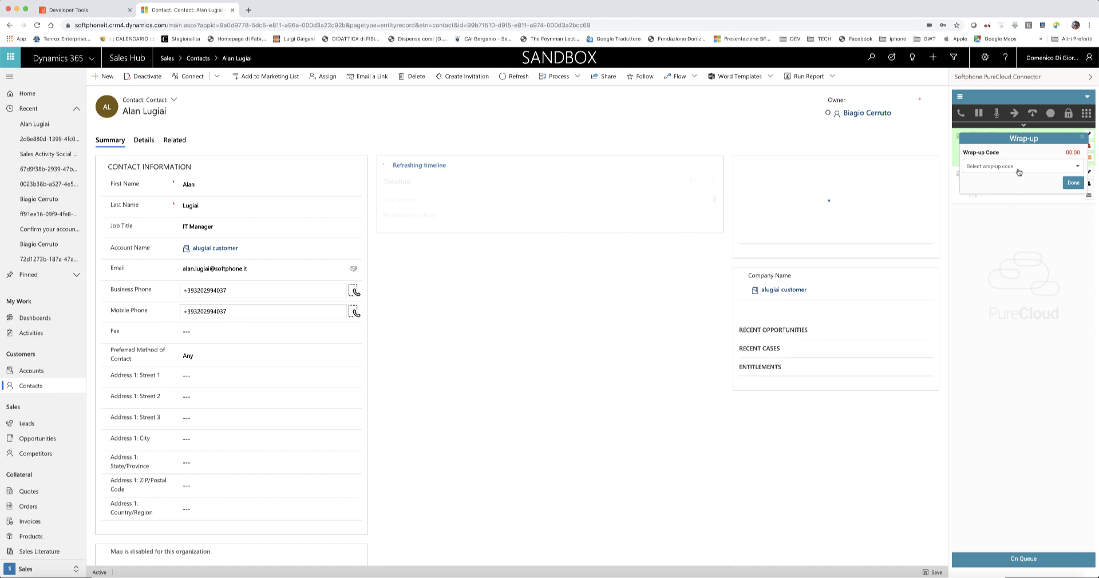
{"action": "left_click", "coordinate": [1013, 166]}
{"action": "left_click", "coordinate": [1013, 190]}
{"action": "left_click", "coordinate": [1065, 188]}
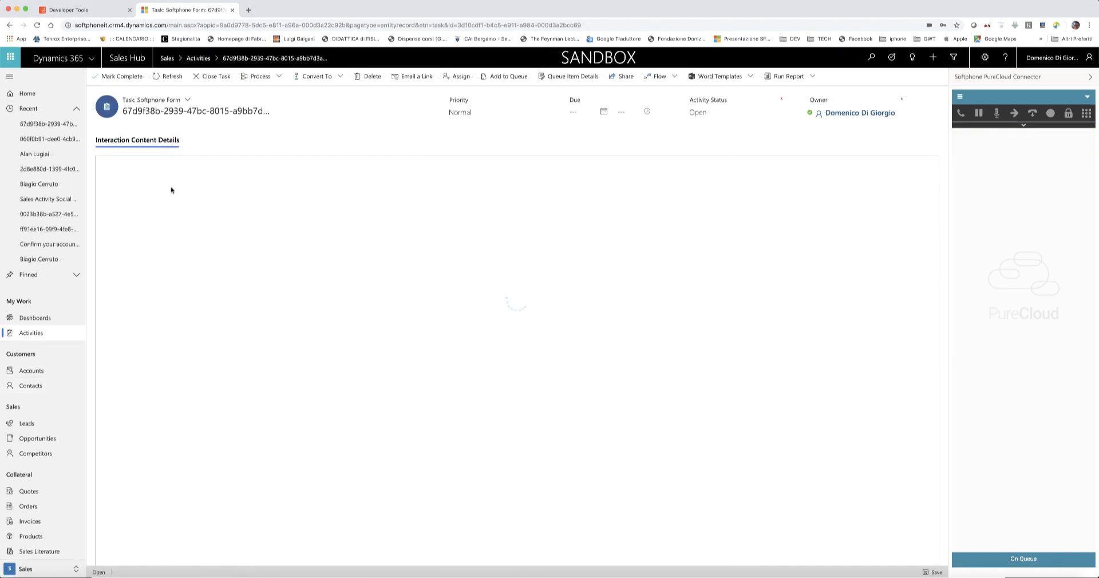
Review the message text and interaction type in the "I need support" email's activity record
{"action": "left_click_drag", "start_coordinate": [201, 226], "coordinate": [357, 248]}
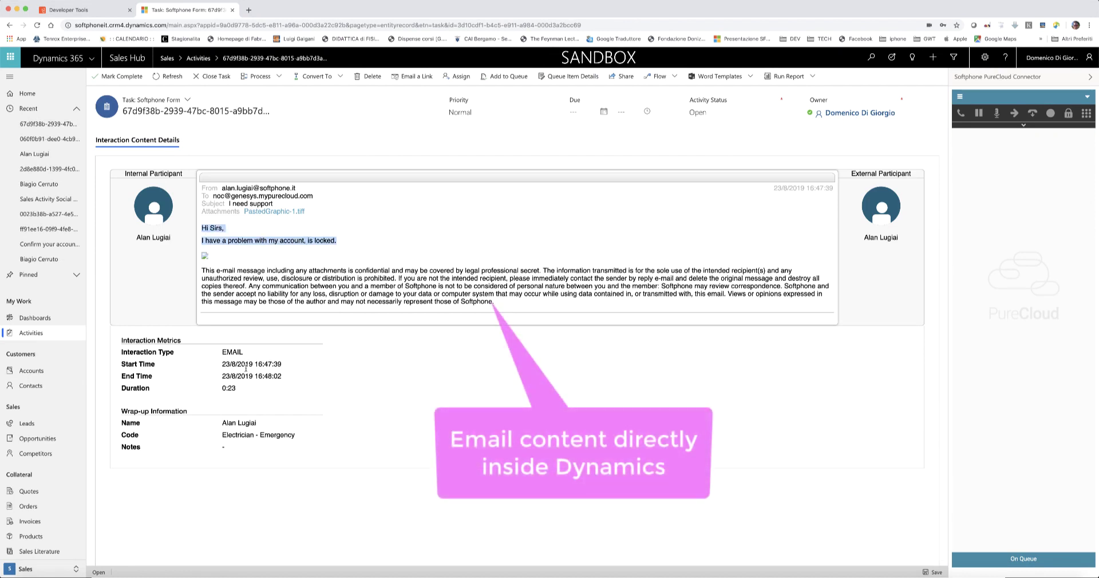
{"action": "double_click", "coordinate": [235, 352]}
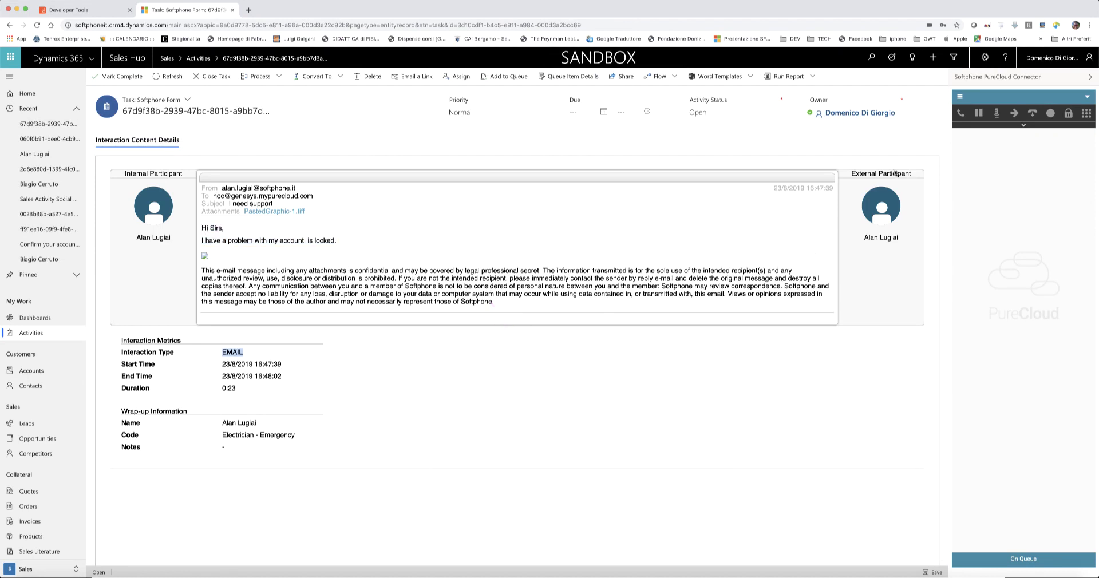
Return to the home dashboard and open the first contact in the My Active Contacts list
{"action": "left_click", "coordinate": [39, 93]}
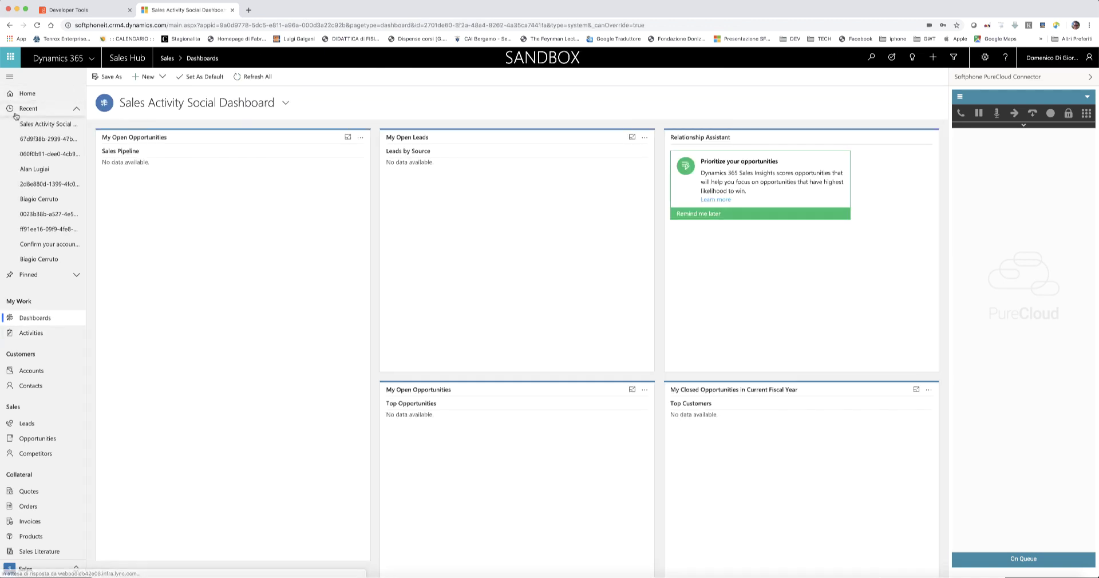
{"action": "left_click", "coordinate": [36, 386]}
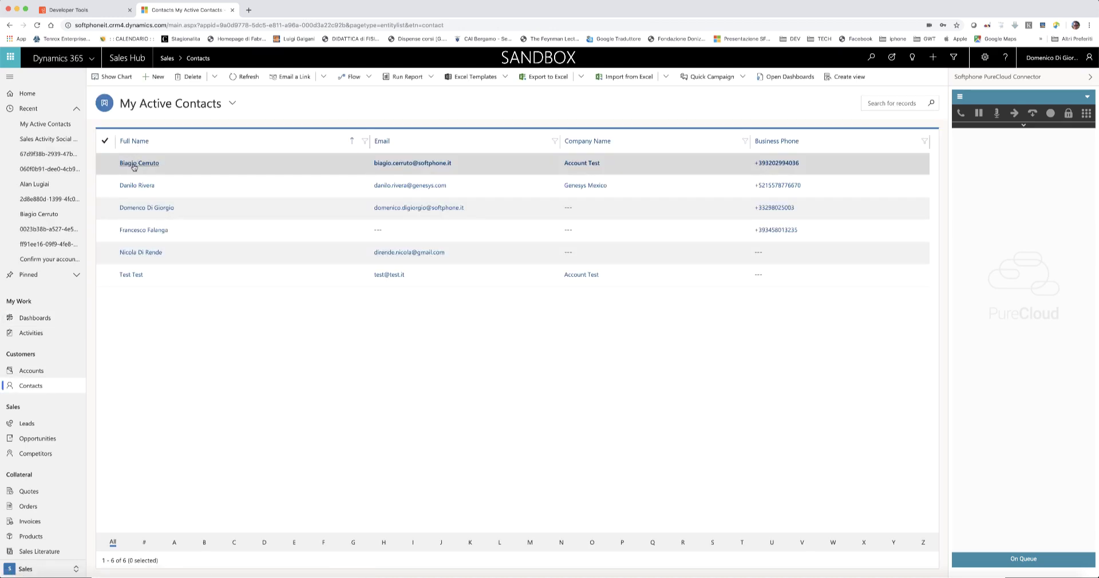
{"action": "left_click", "coordinate": [137, 164]}
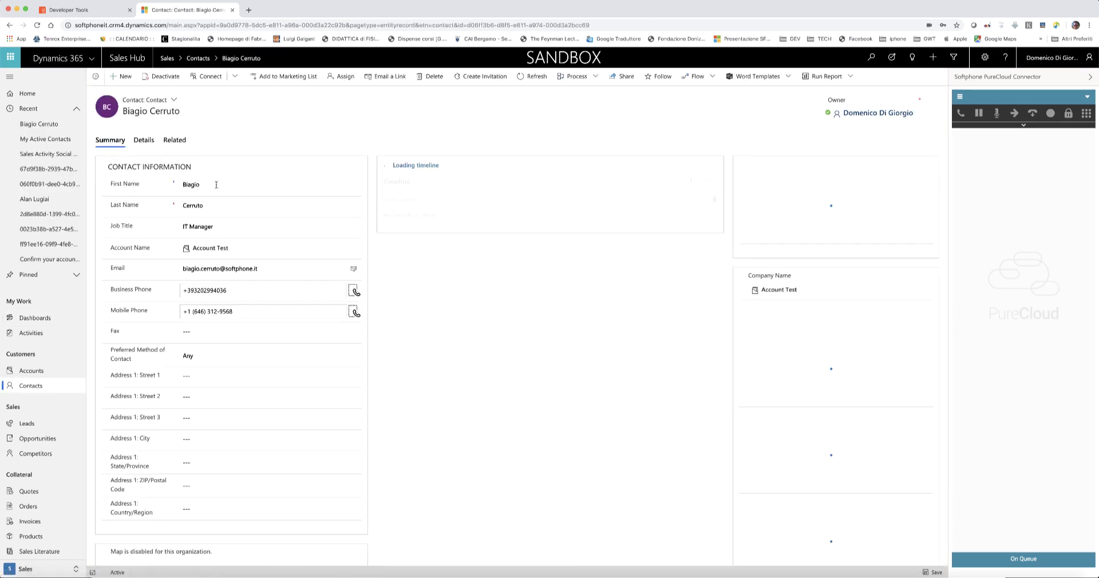
Place a click-to-call to the contact's business phone and disconnect it while it is dialing
{"action": "left_click", "coordinate": [231, 290]}
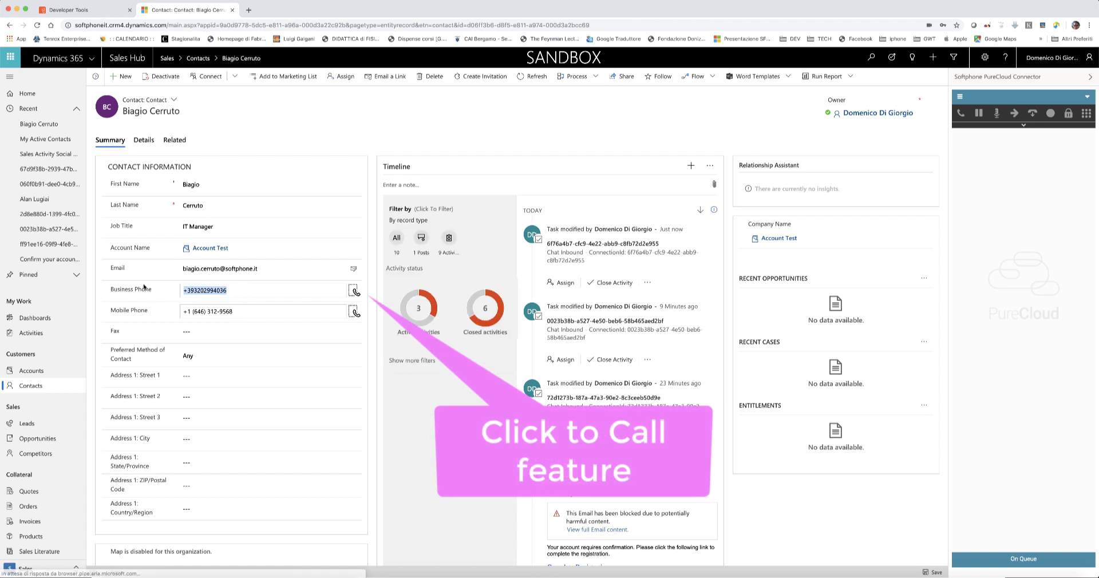
{"action": "left_click", "coordinate": [353, 292]}
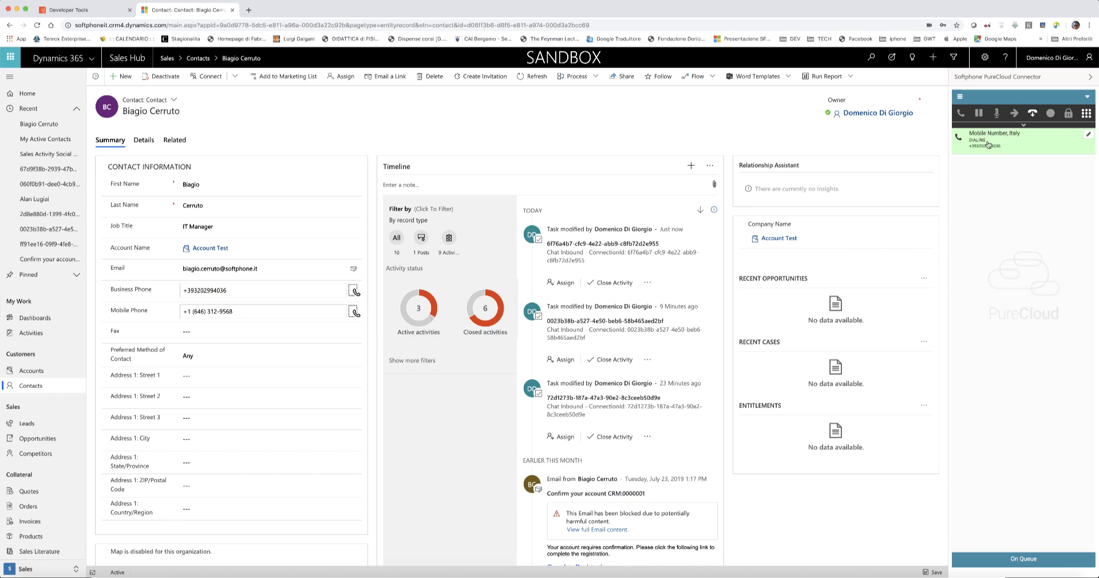
{"action": "left_click", "coordinate": [1033, 115]}
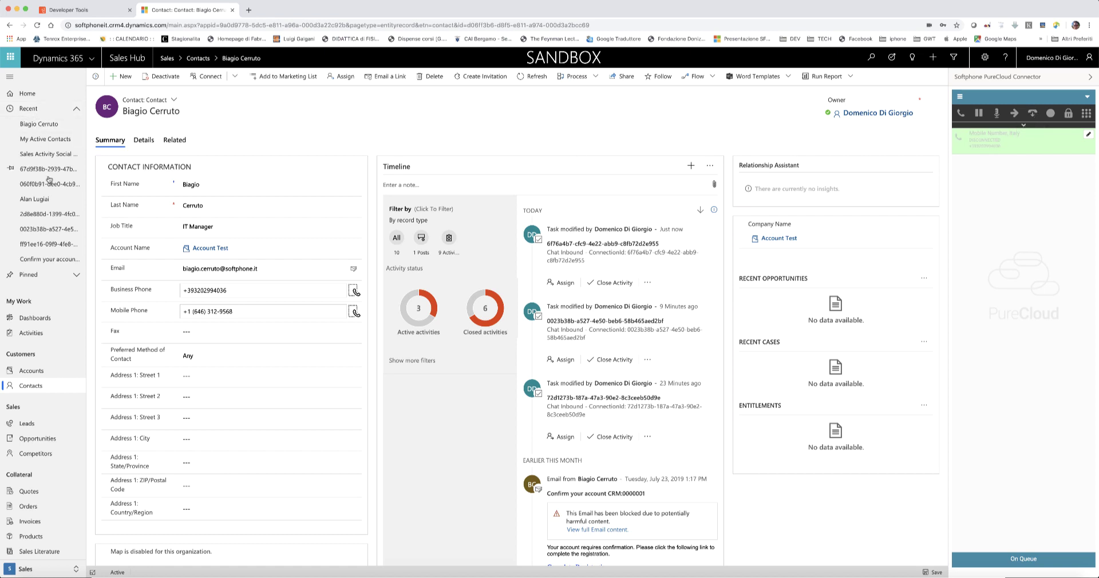
Go back to the contacts list and switch its view to All Contacts
{"action": "left_click", "coordinate": [39, 388]}
{"action": "left_click", "coordinate": [232, 103]}
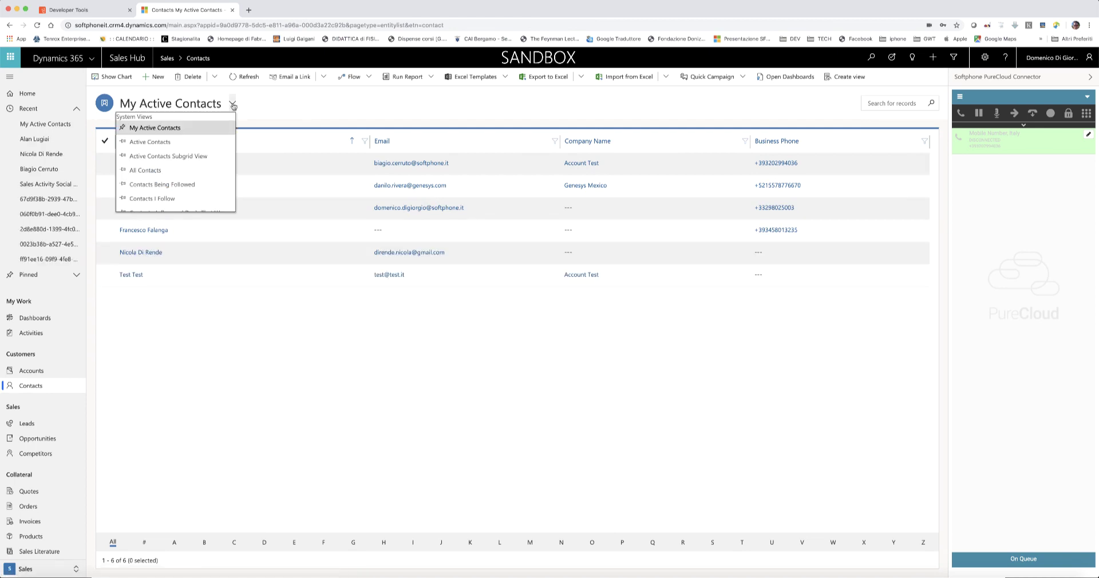
{"action": "left_click", "coordinate": [145, 169]}
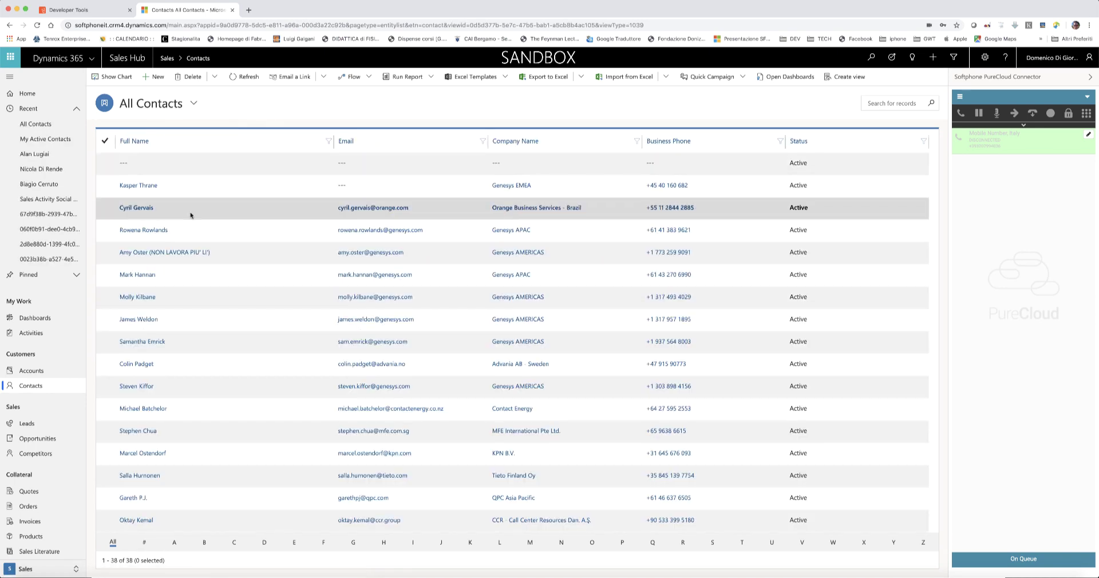
Filter the All Contacts list to names starting with A and open the second contact
{"action": "scroll", "coordinate": [190, 215], "scroll_direction": "down", "scroll_amount": 5}
{"action": "scroll", "coordinate": [190, 215], "scroll_direction": "down", "scroll_amount": 10}
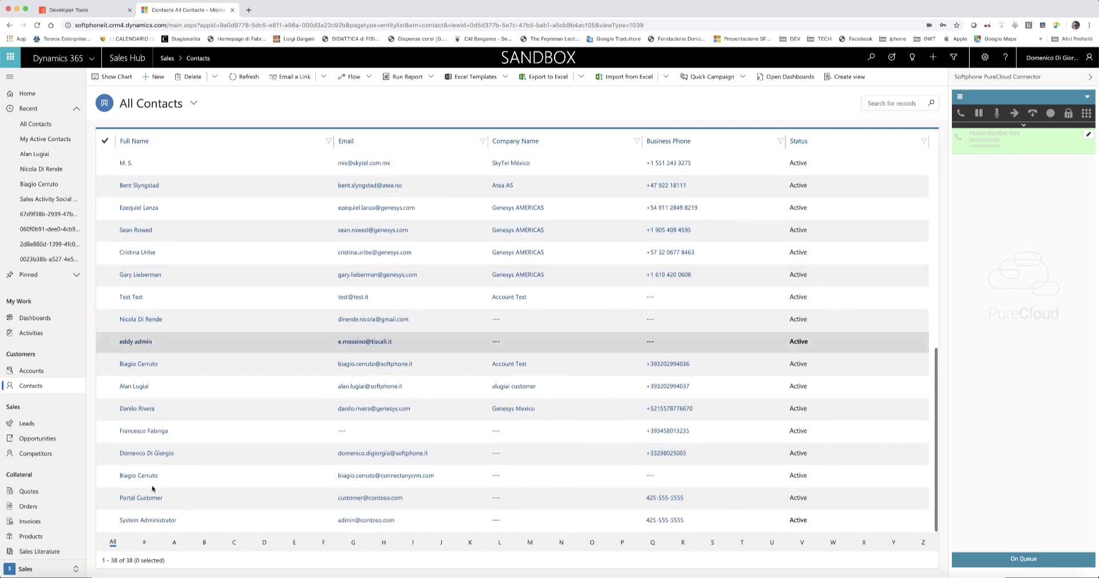
{"action": "left_click", "coordinate": [174, 543]}
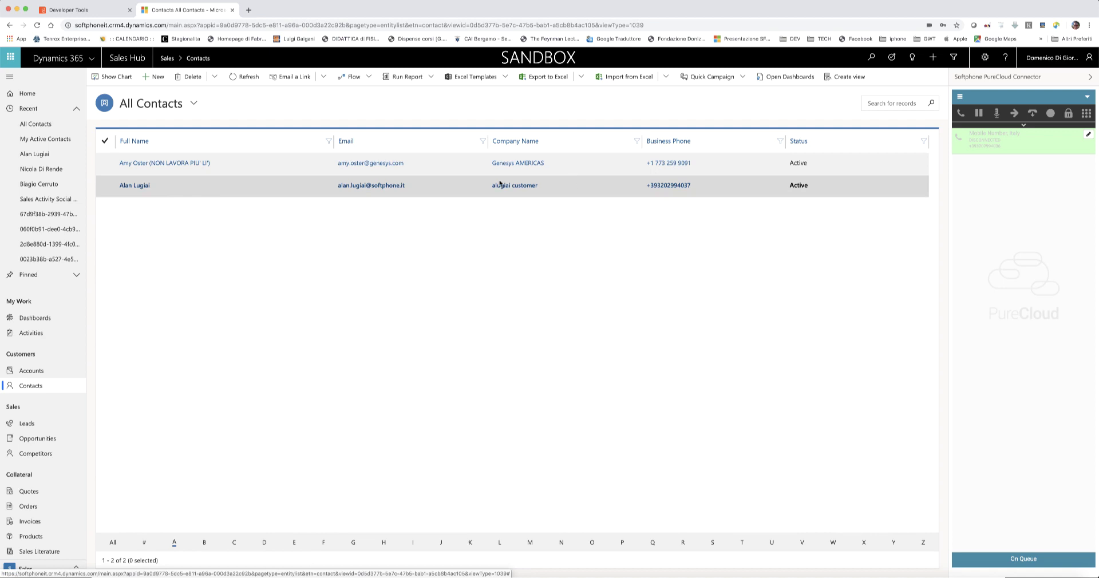
{"action": "left_click", "coordinate": [137, 184]}
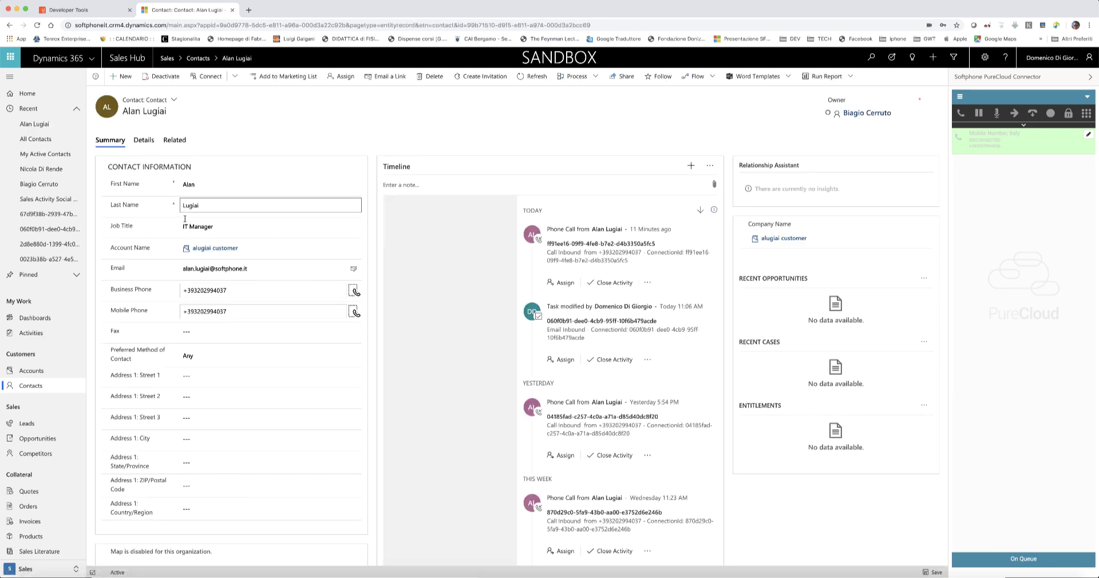
Highlight this second contact's business phone, start a click-to-call to it and end the outgoing call
{"action": "left_click", "coordinate": [234, 290]}
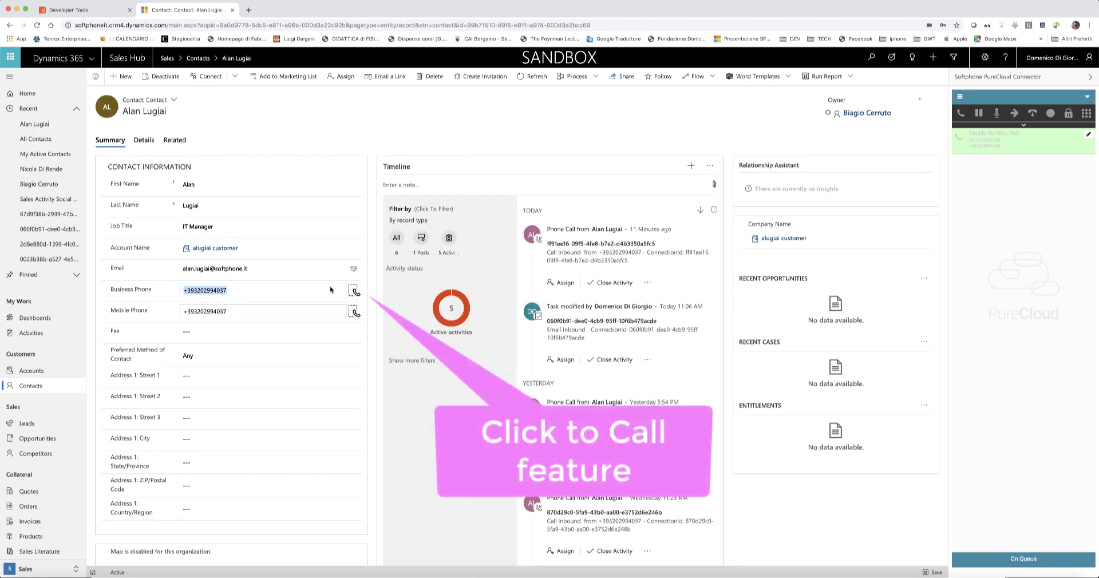
{"action": "left_click", "coordinate": [354, 292]}
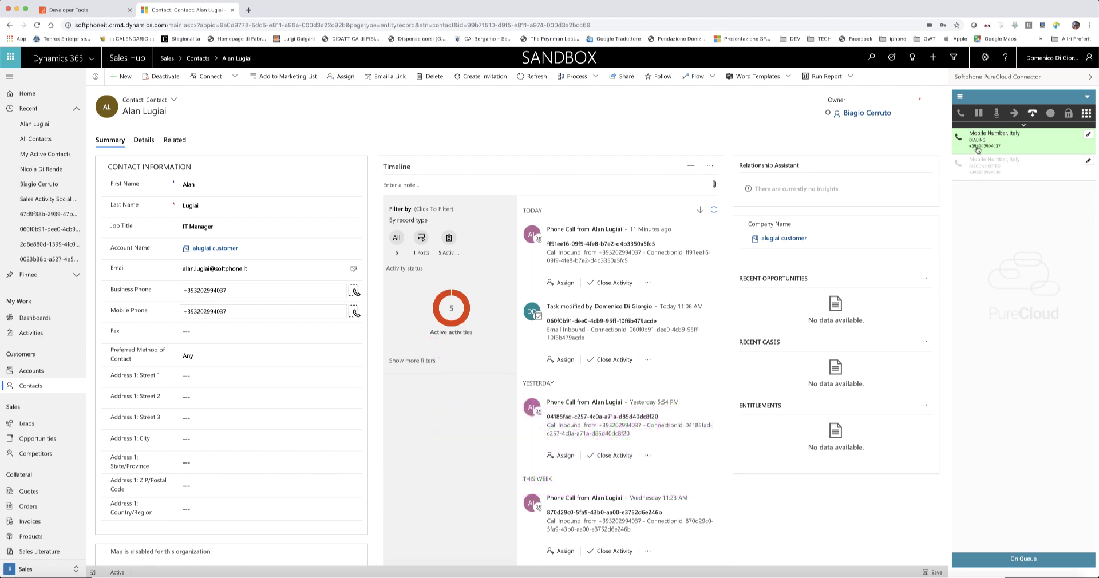
{"action": "left_click", "coordinate": [1033, 114]}
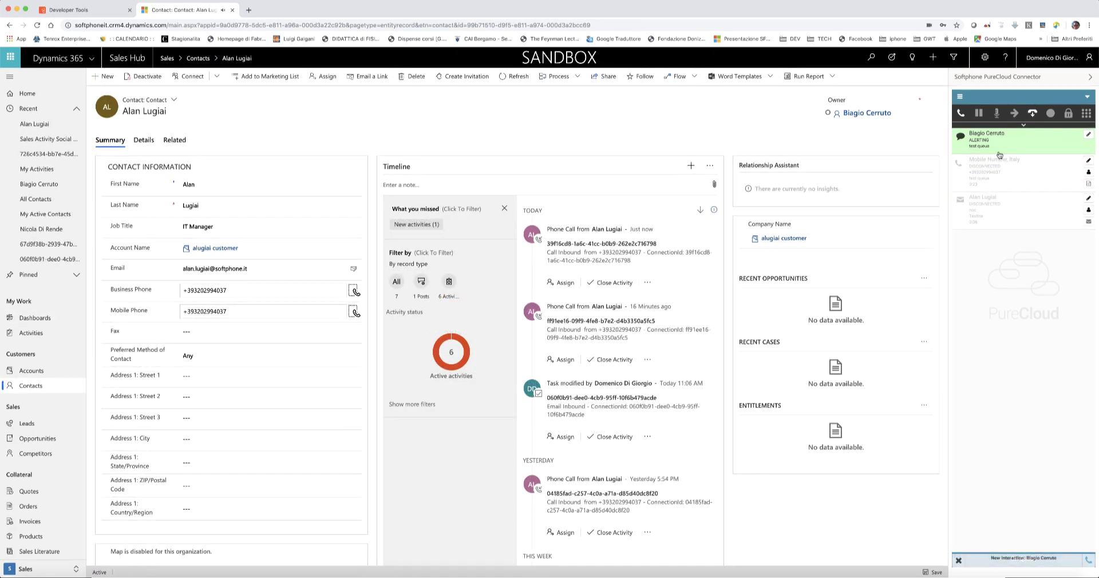
Accept the incoming web chat, select the alerting phone call and pick it up as a concurrent interaction
{"action": "left_click", "coordinate": [960, 115]}
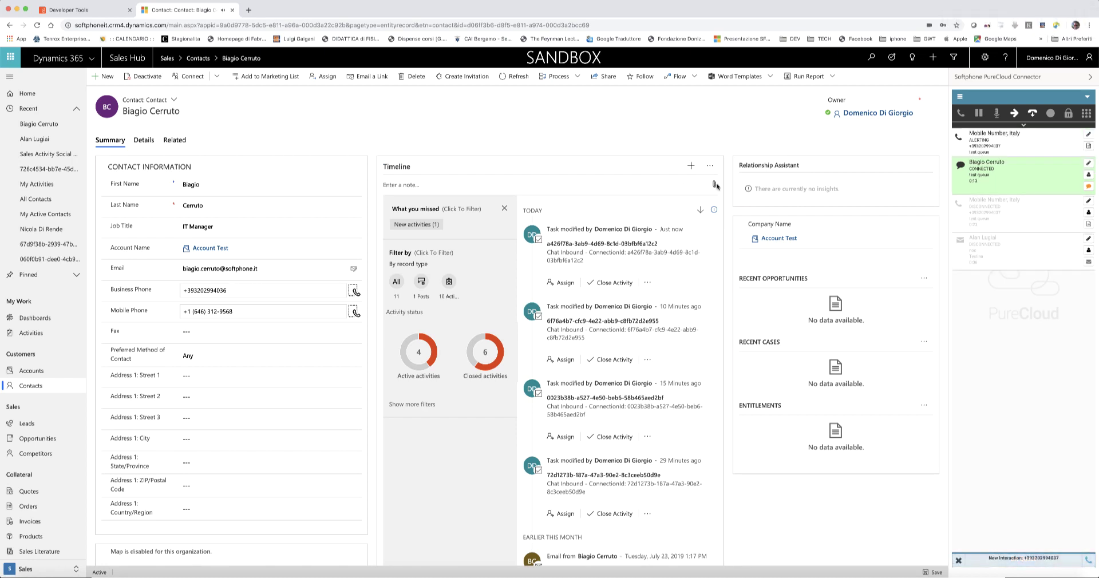
{"action": "left_click", "coordinate": [1002, 146]}
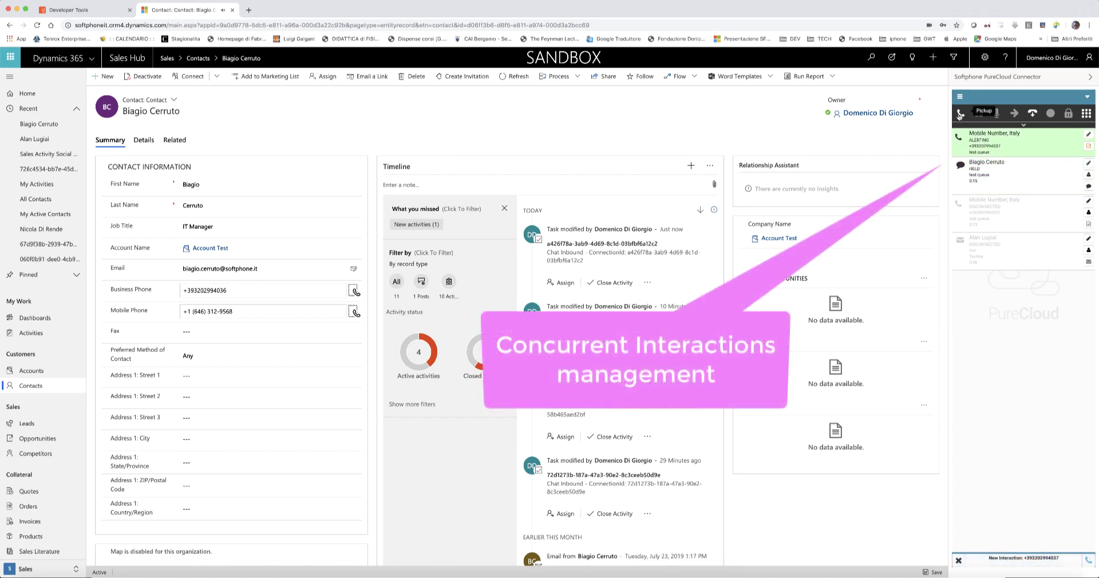
{"action": "left_click", "coordinate": [960, 114]}
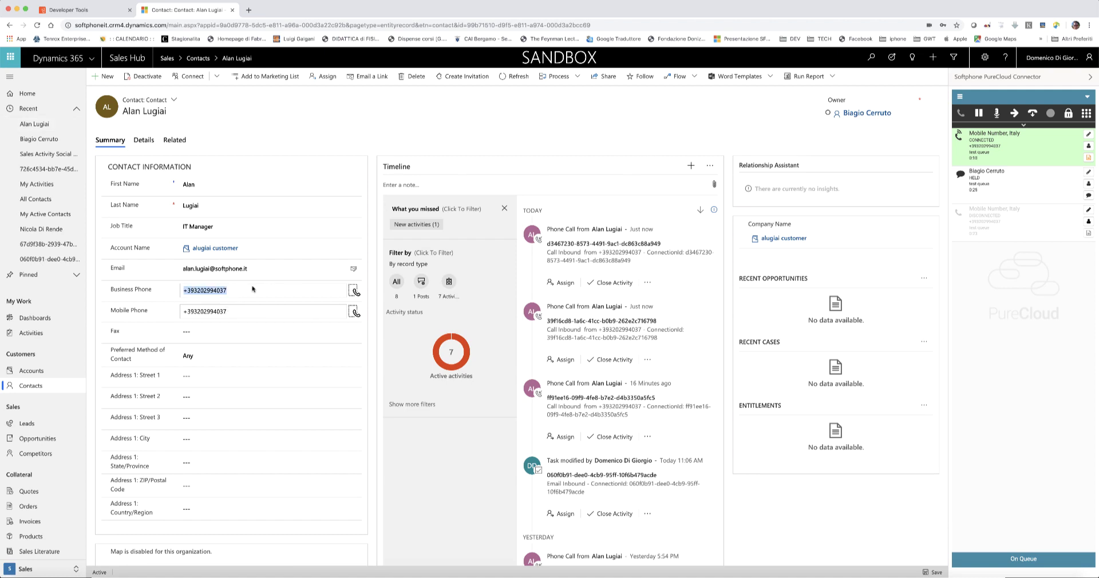
Switch between the held chat and the phone call, disconnect the call and open its wrap-up code choices
{"action": "left_click", "coordinate": [991, 172]}
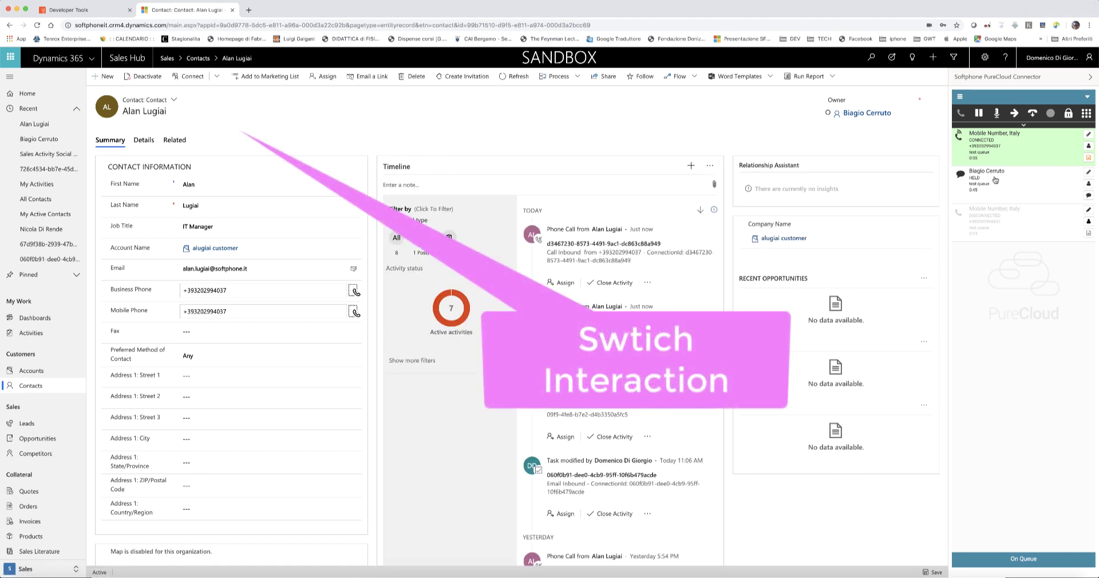
{"action": "left_click", "coordinate": [1032, 113]}
{"action": "left_click", "coordinate": [1023, 166]}
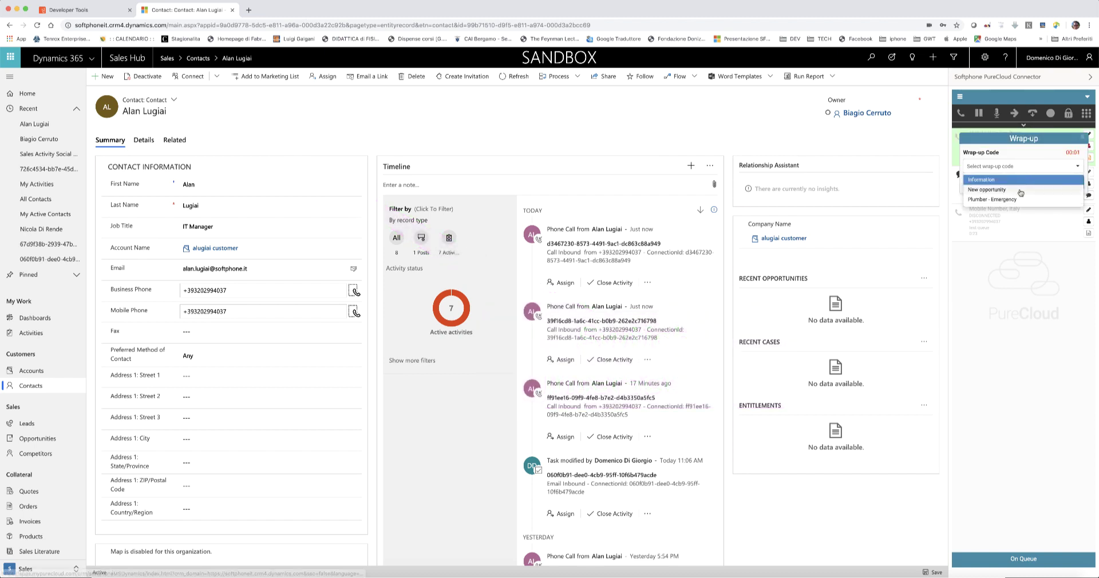